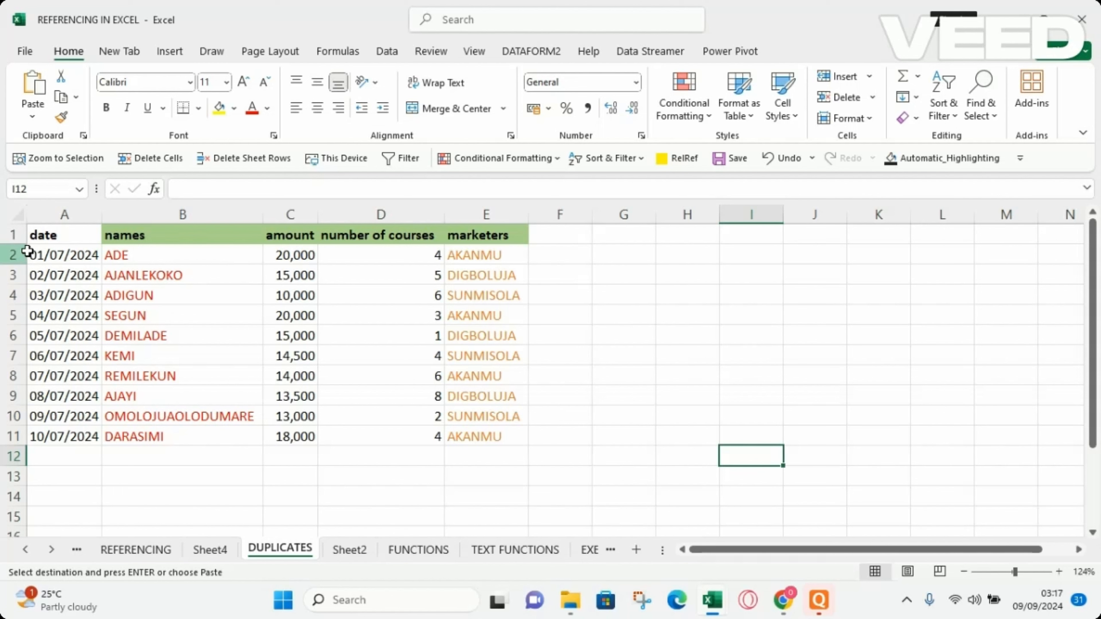
Copy the first four data rows (A2:E5) and paste them below the table starting at A12.
drag(28, 253, 470, 307)
key(ctrl+c)
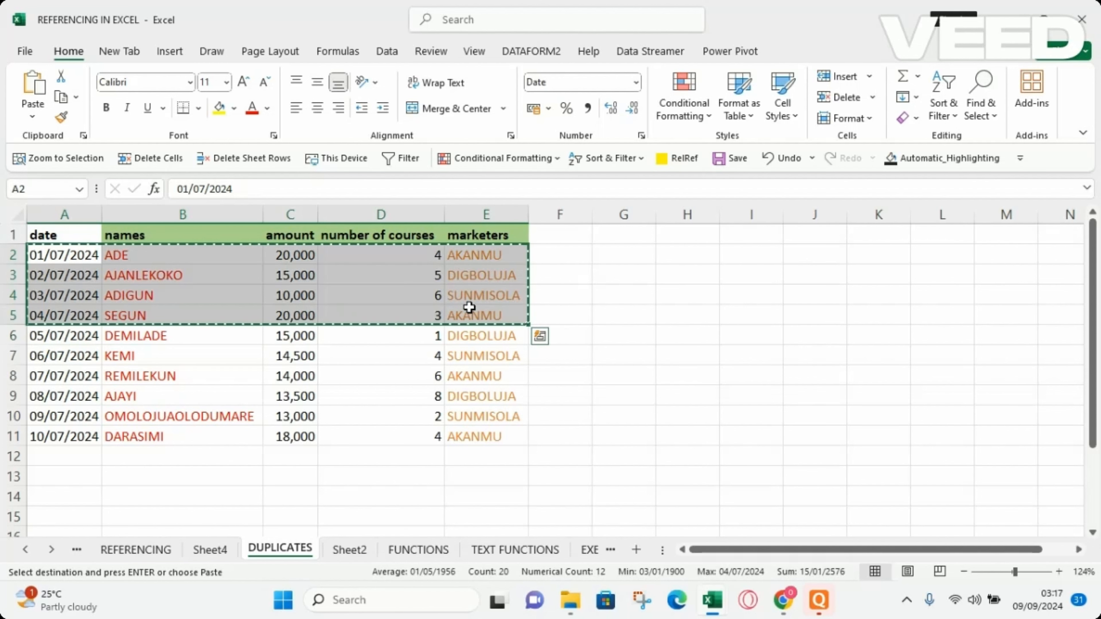
click(39, 455)
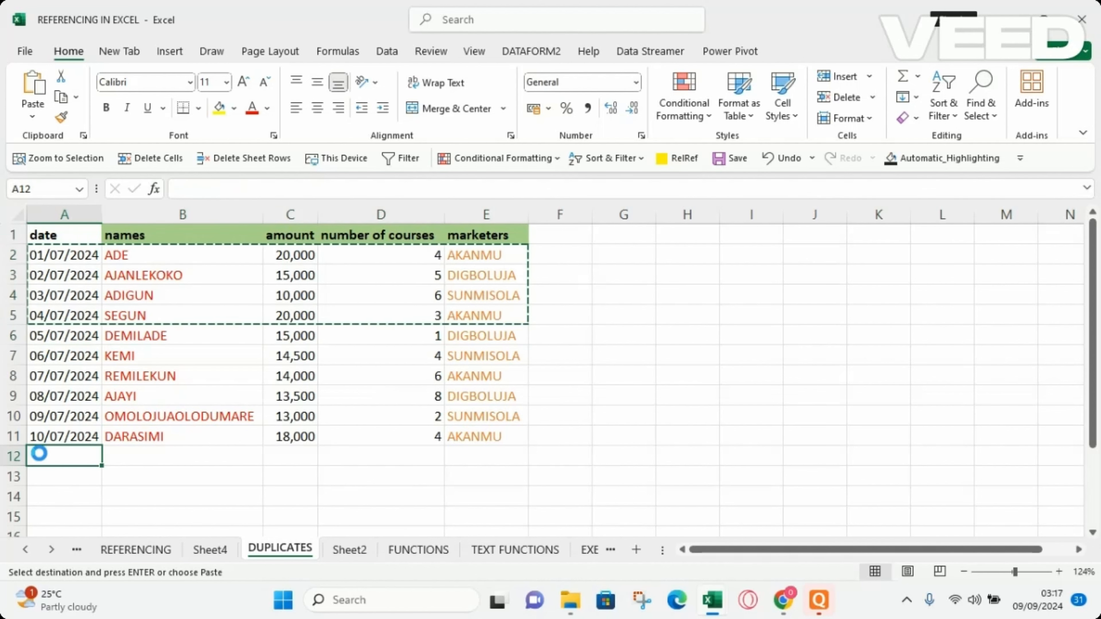
key(ctrl+v)
click(460, 424)
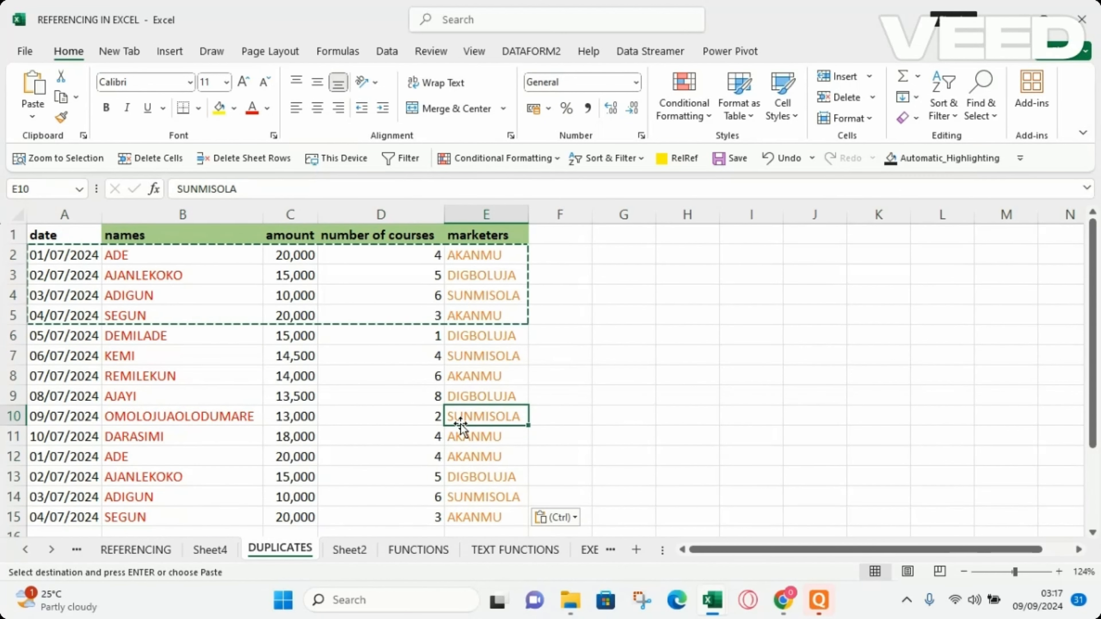
key(Escape)
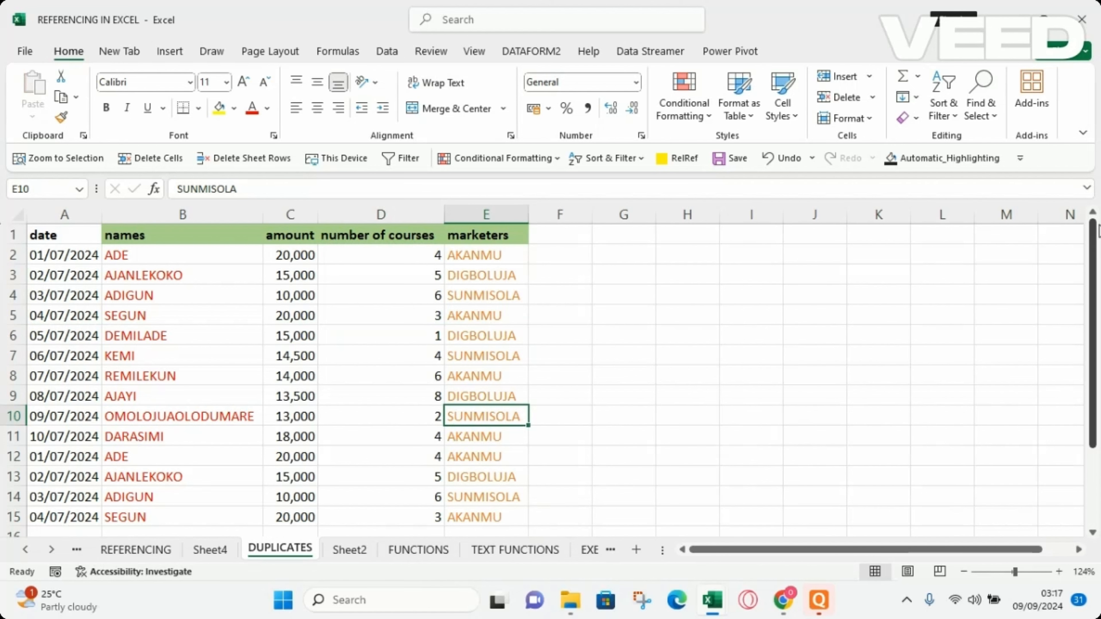
Enter =SUM(C2:C15) in I2 to total the amount column.
drag(1091, 257, 1070, 237)
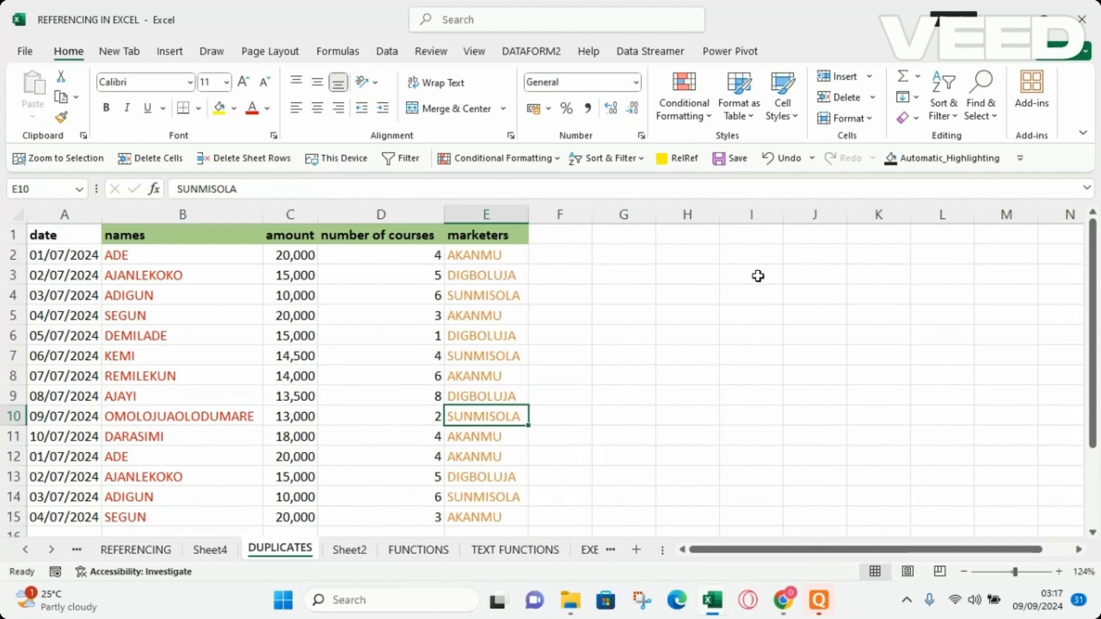
click(756, 246)
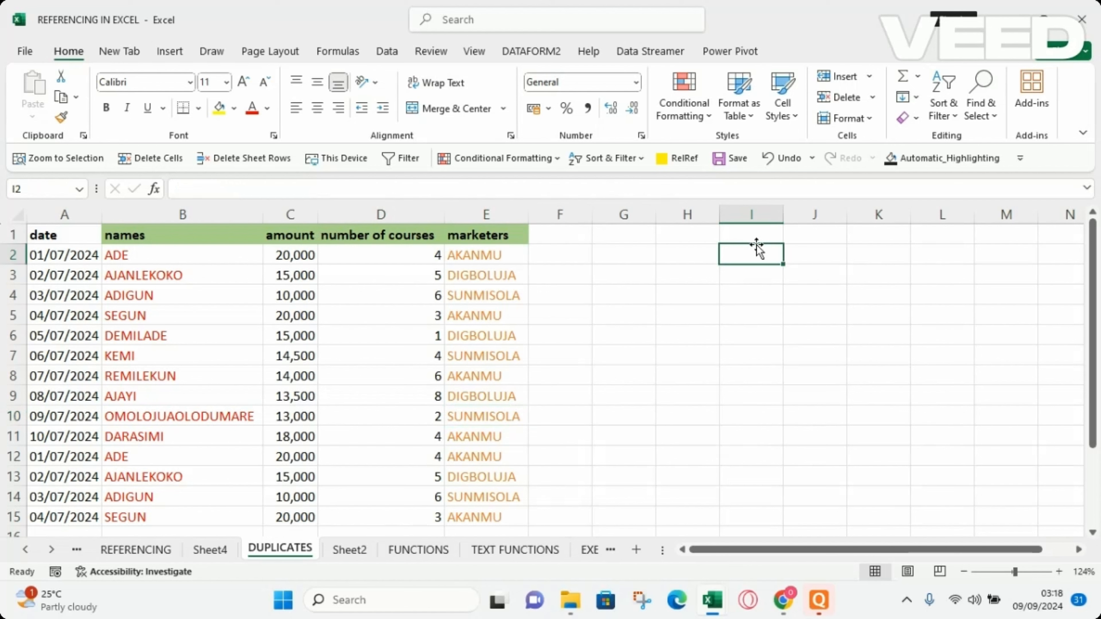
text(=SUM)
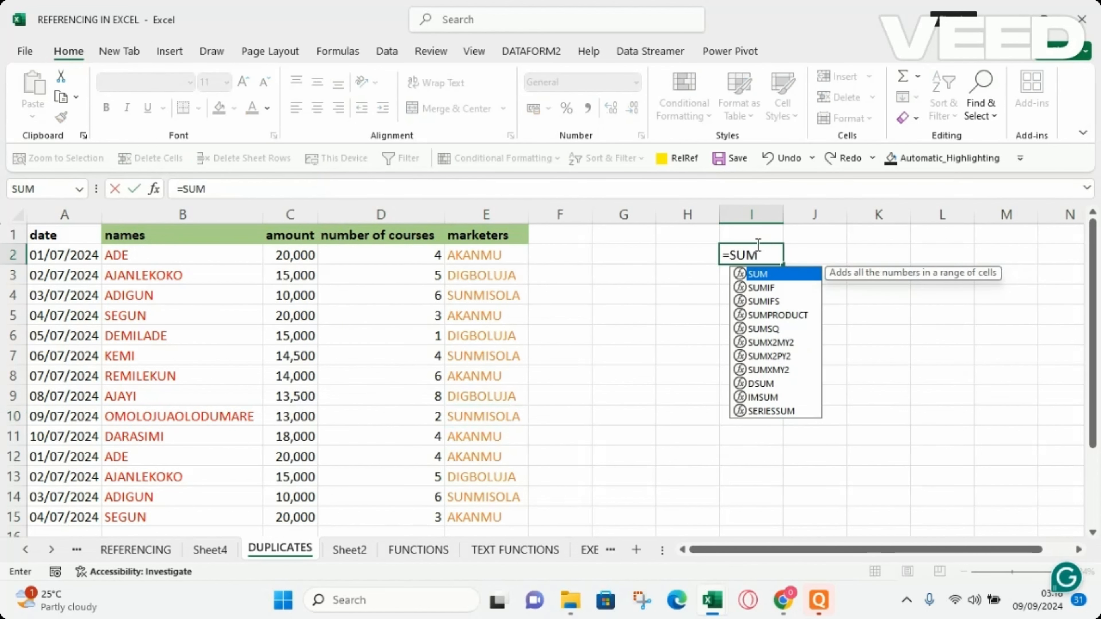
text(()
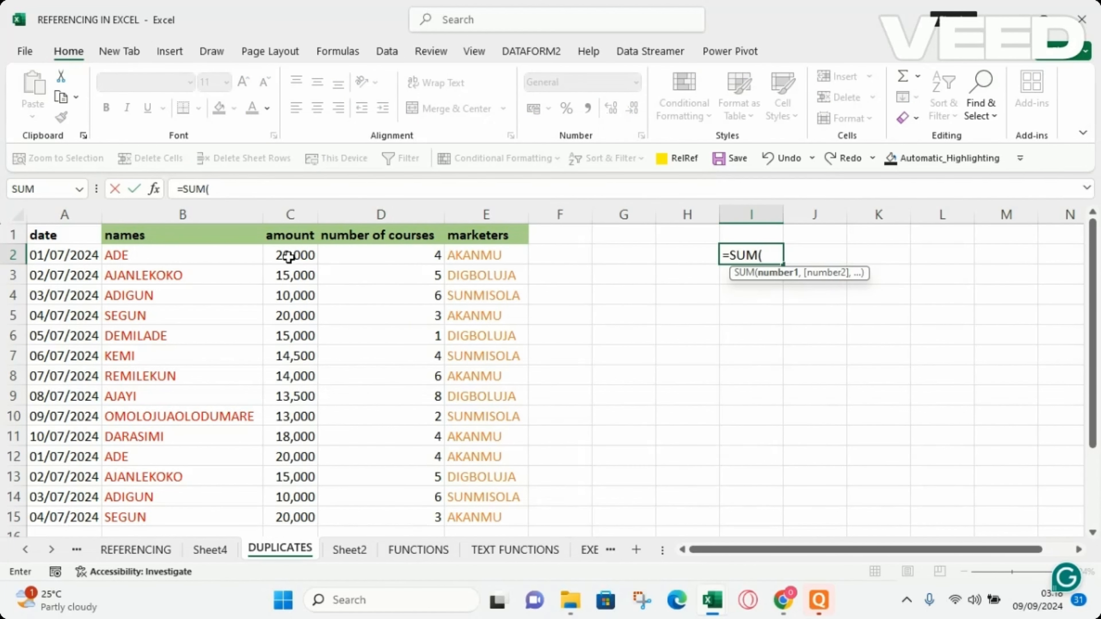
drag(289, 256, 289, 517)
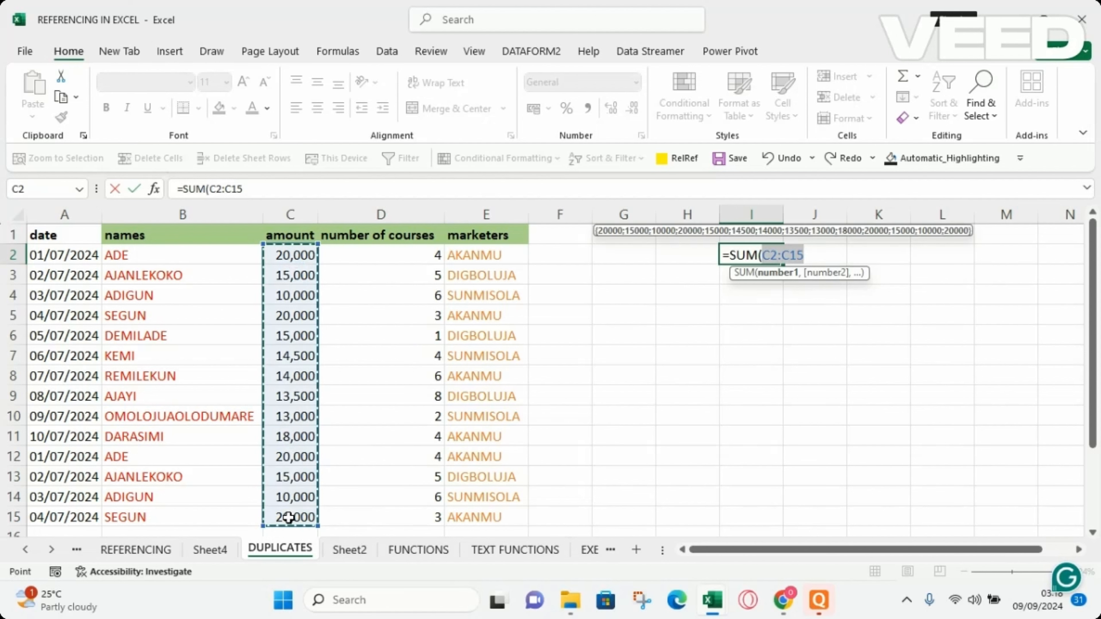
key(Return)
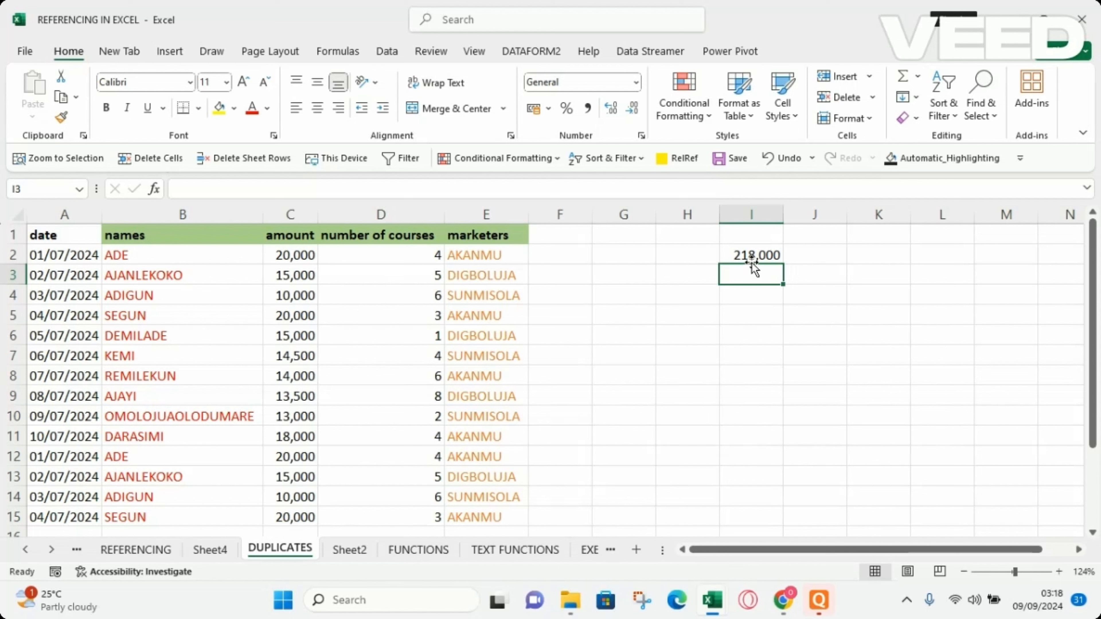
Clear the sum formula from I2.
click(765, 252)
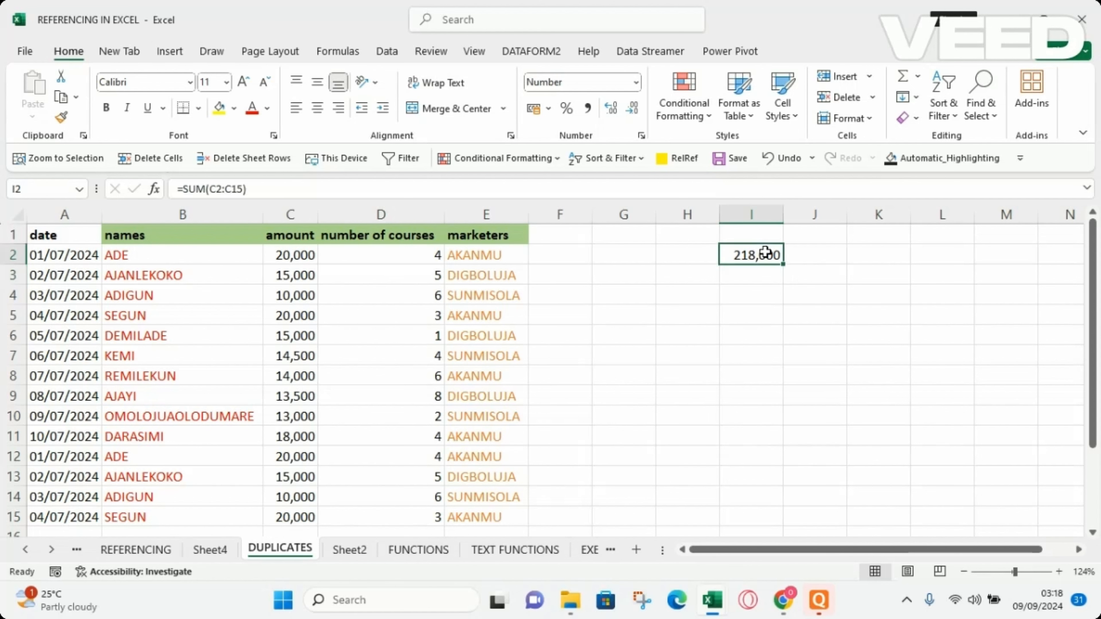
key(BackSpace)
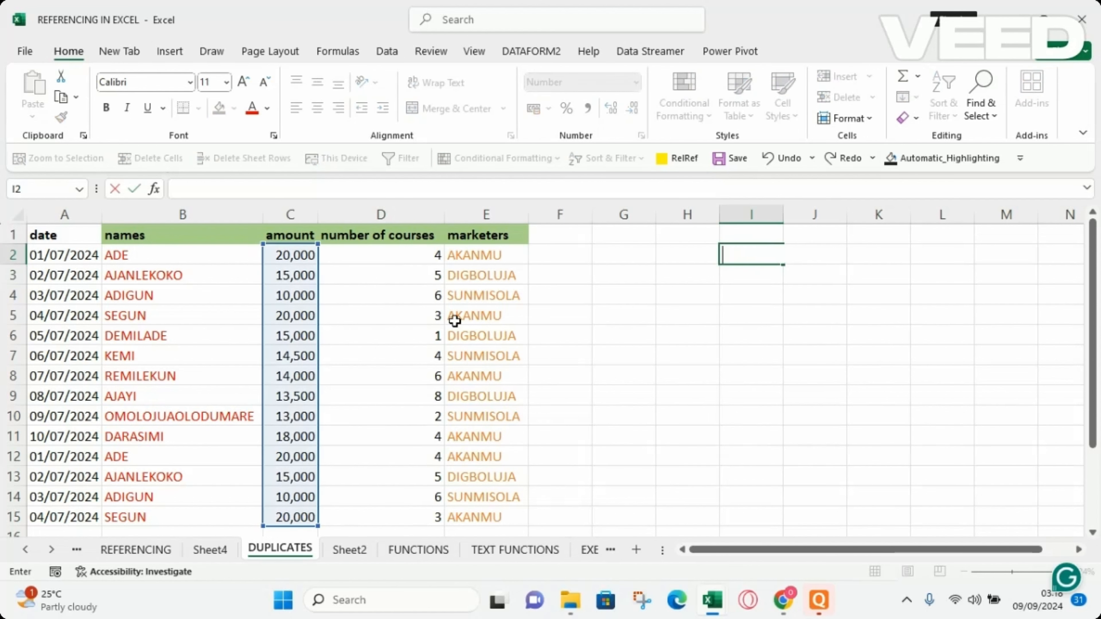
click(454, 320)
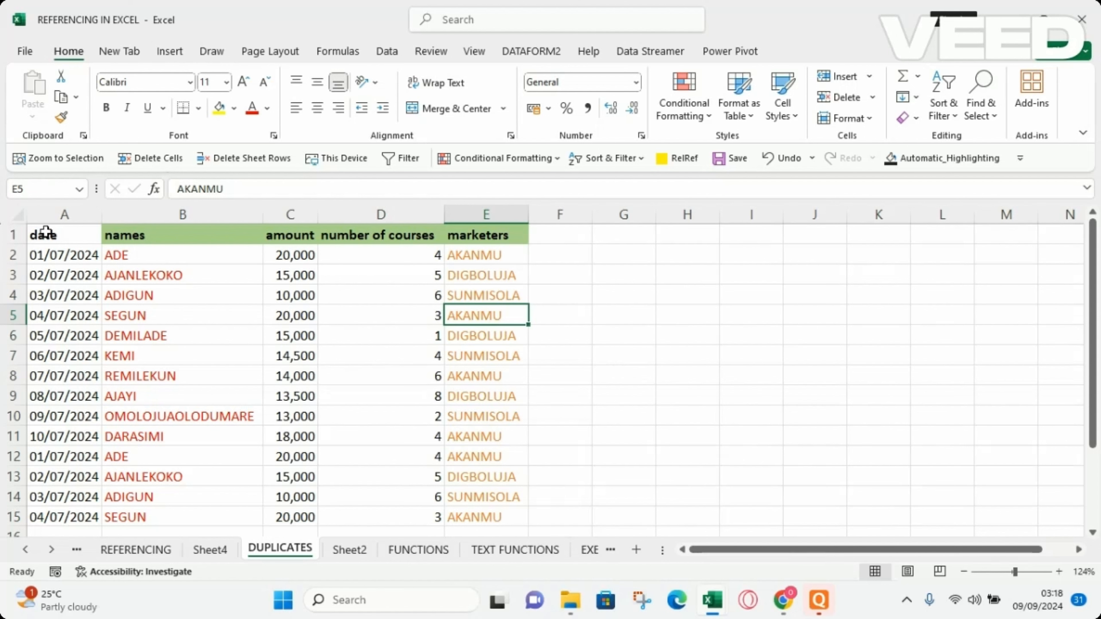
Select the table A1:E15 and run Remove Duplicates with all columns checked.
drag(46, 231, 494, 512)
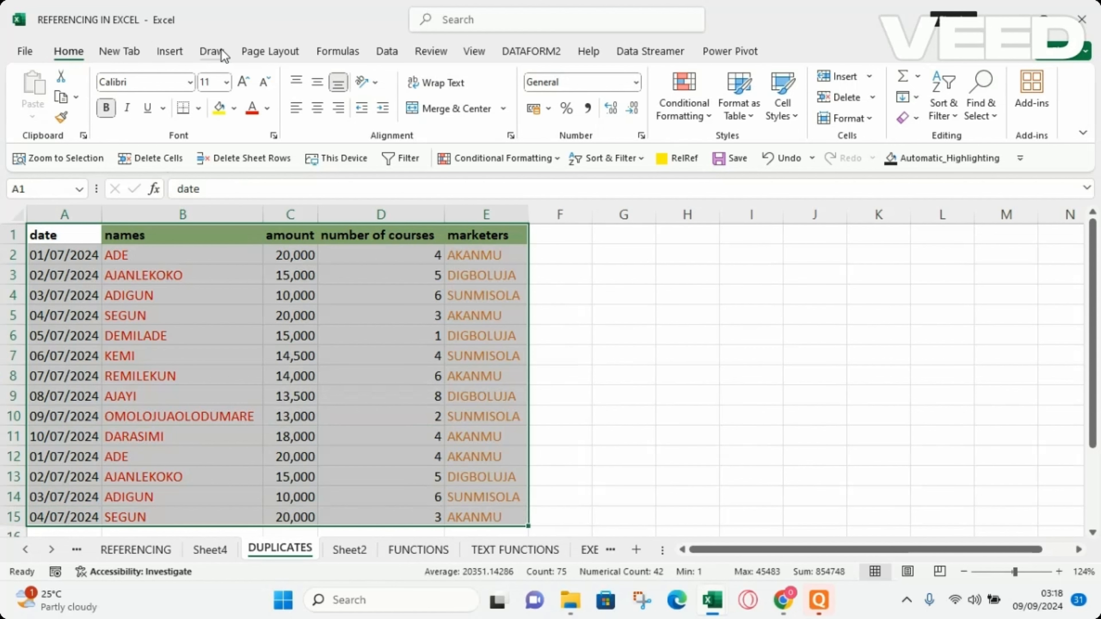
click(393, 52)
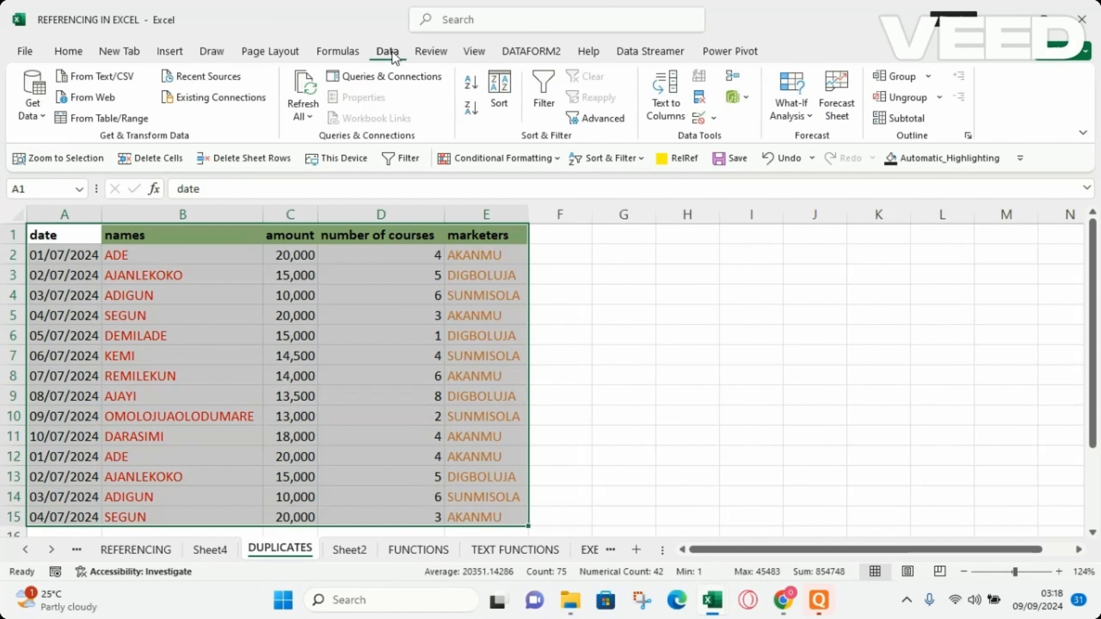
click(701, 103)
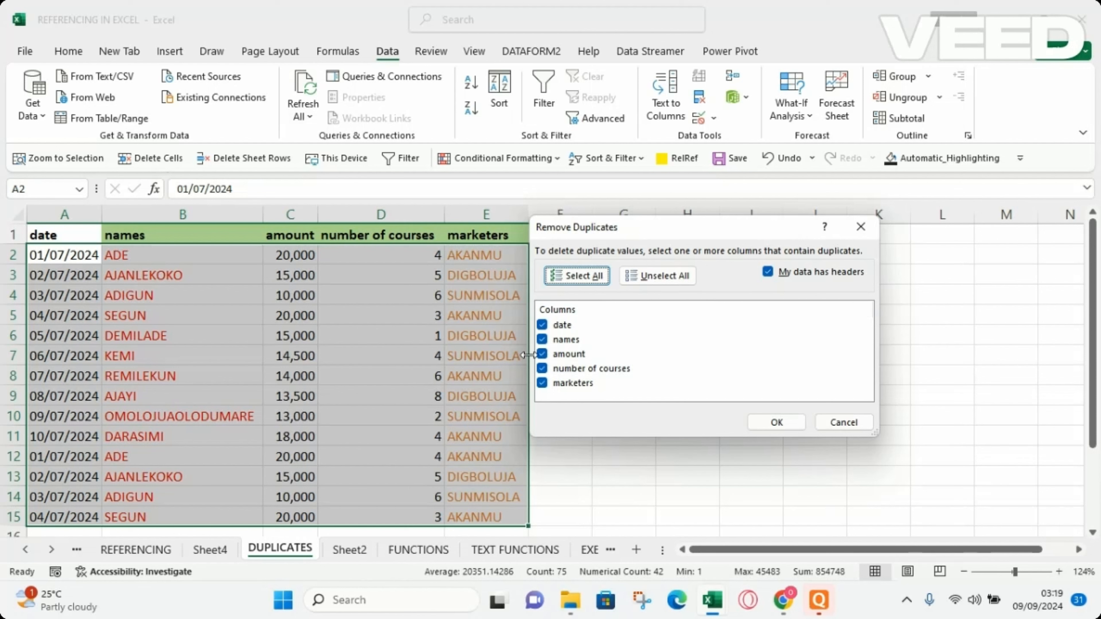
click(776, 422)
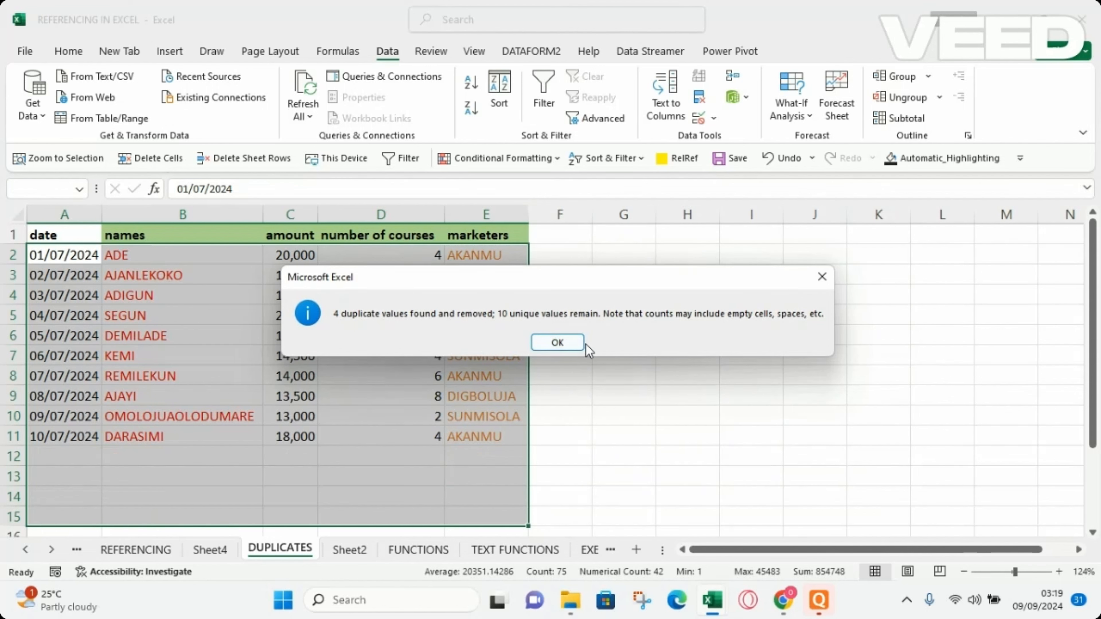
click(553, 342)
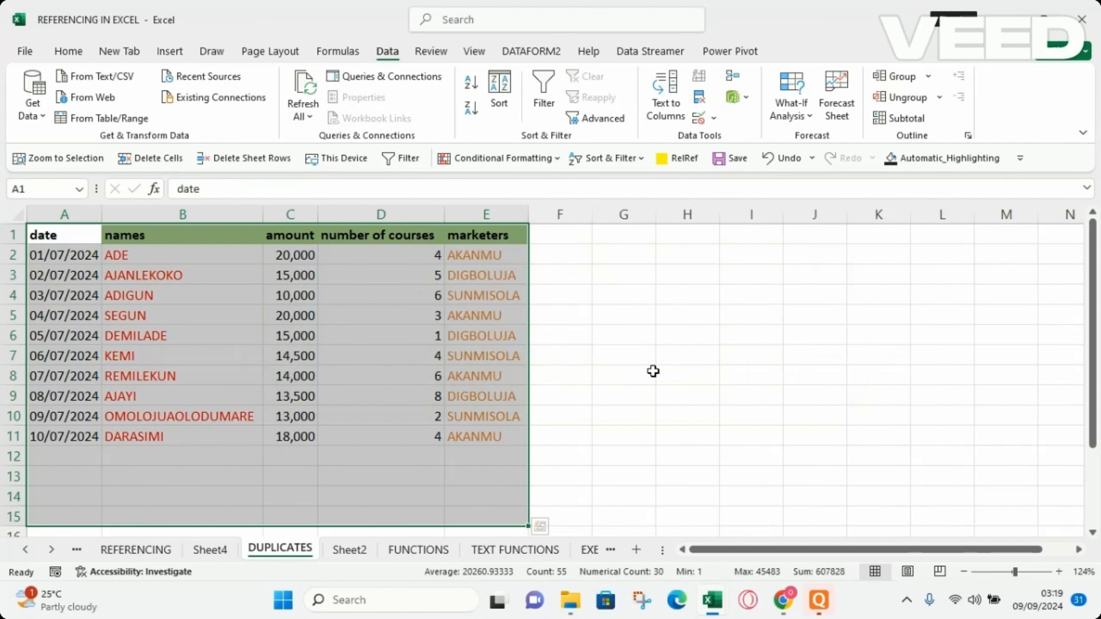
click(650, 372)
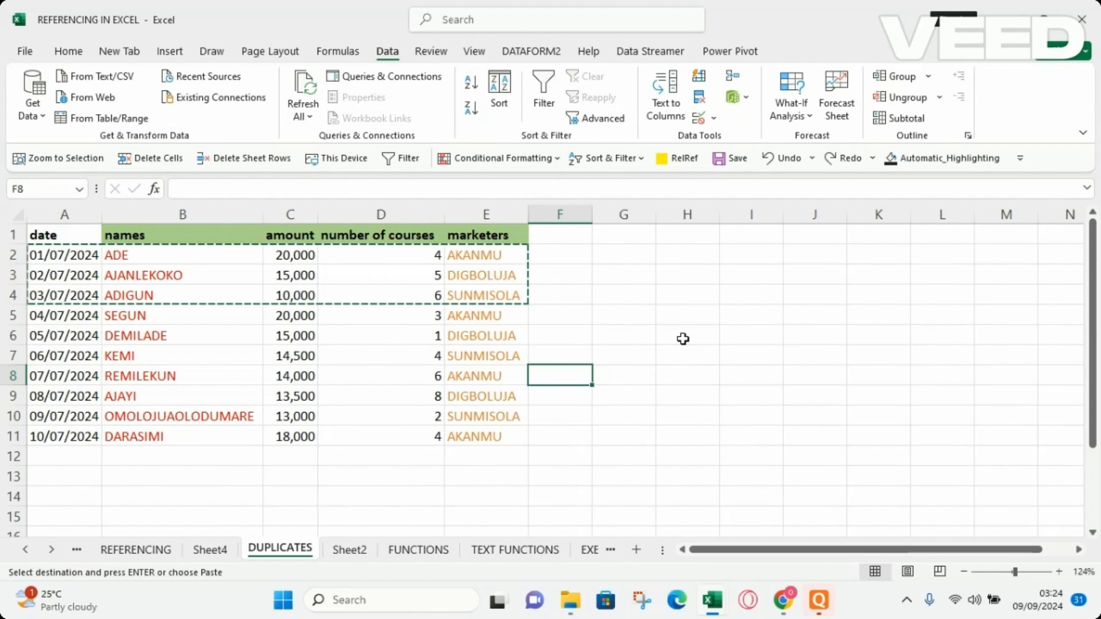
key(Escape)
click(731, 363)
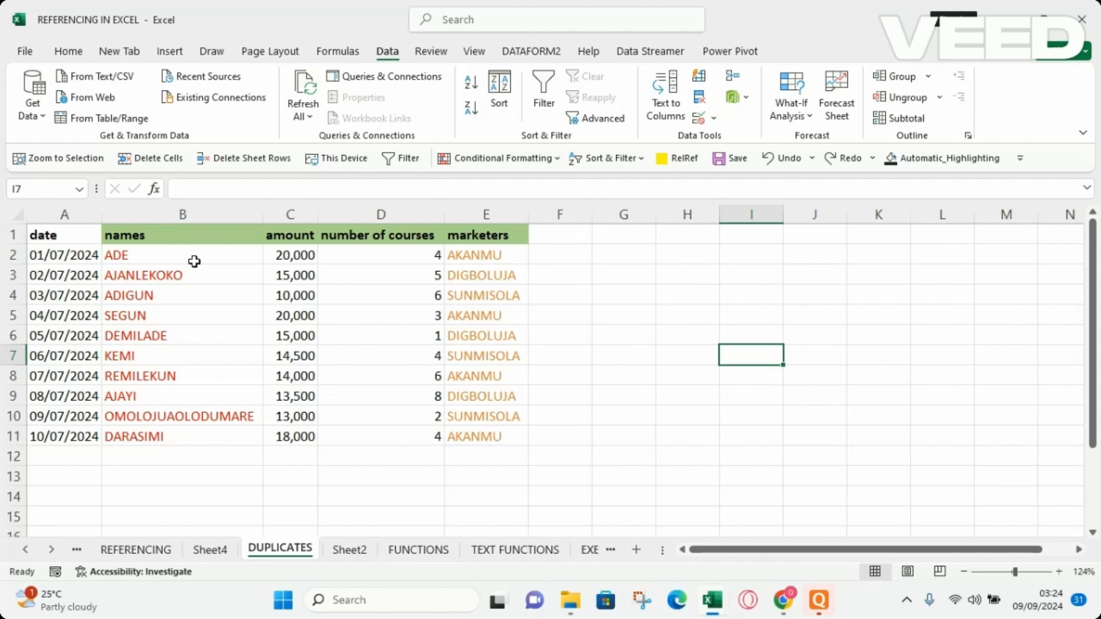
Copy data rows A2:E4 and paste them below the table at A12.
drag(35, 256, 468, 298)
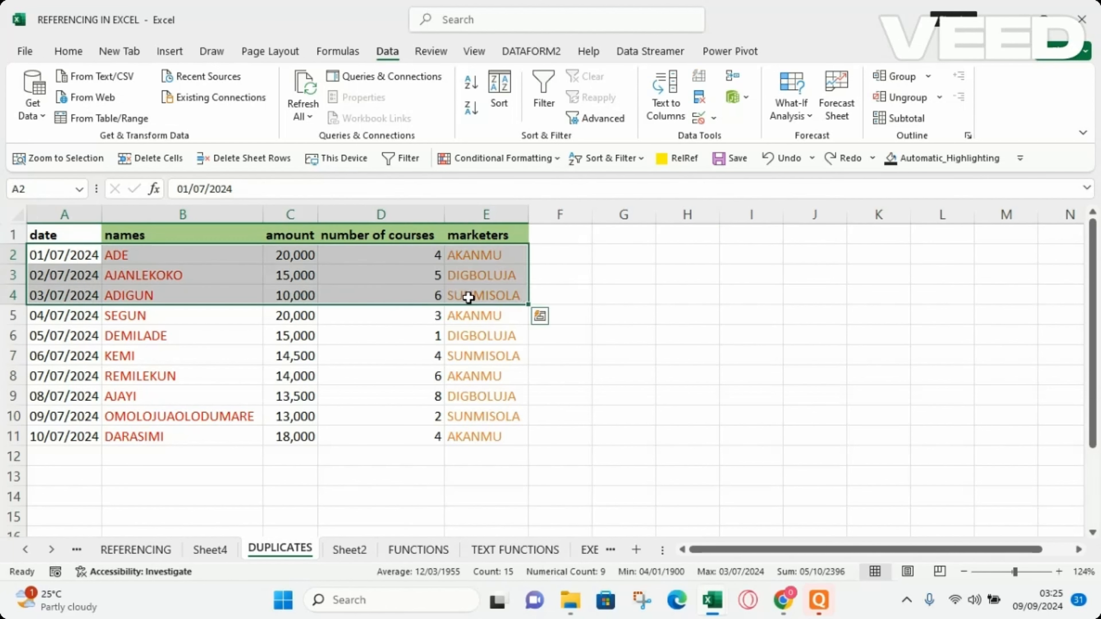
key(ctrl+c)
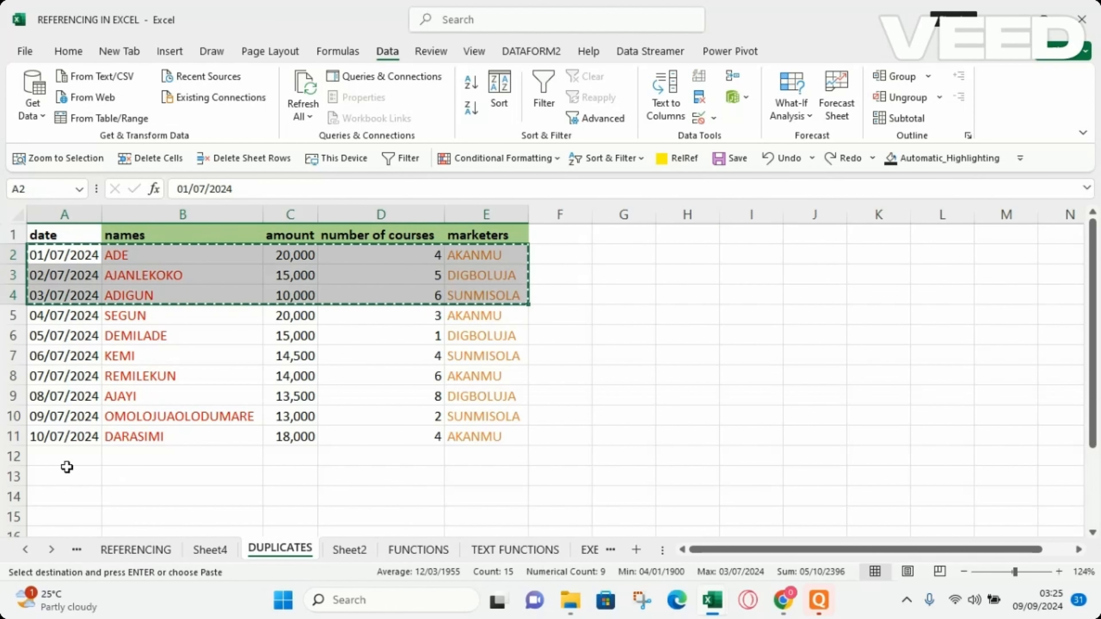
click(54, 455)
key(ctrl+v)
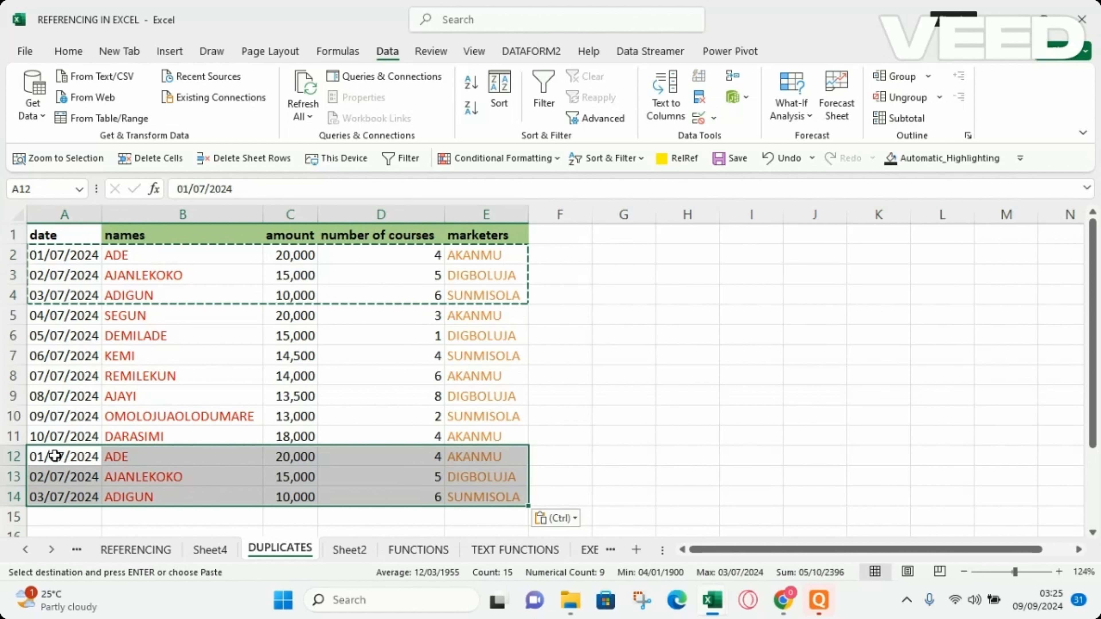
Copy rows A9:E11 and paste them below the table at A15.
drag(36, 396, 466, 436)
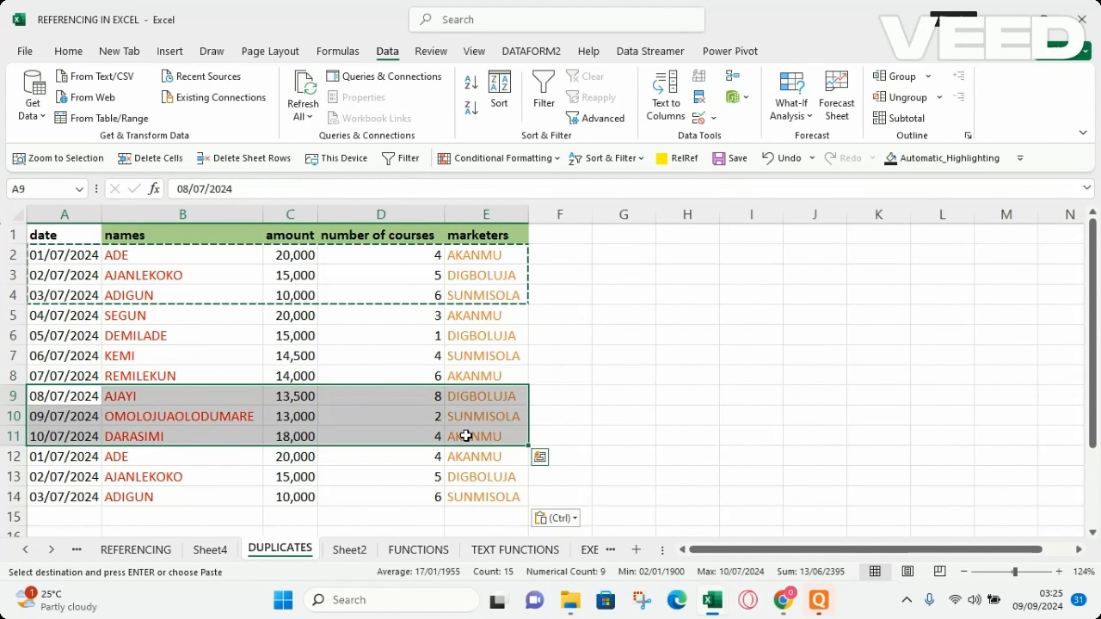
key(ctrl+c)
click(65, 514)
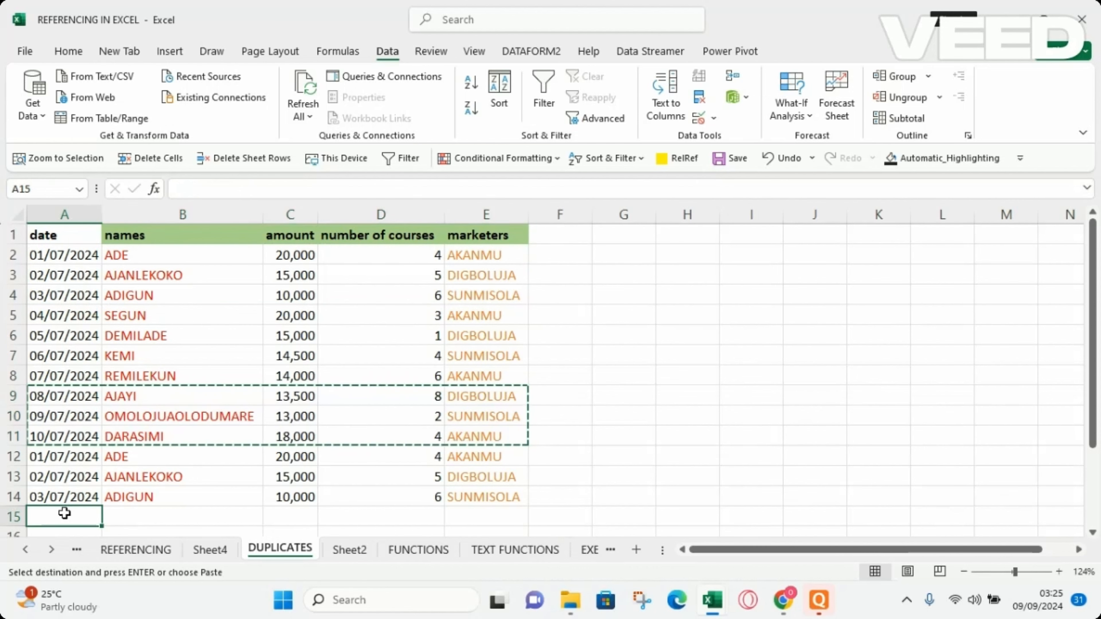
key(ctrl+v)
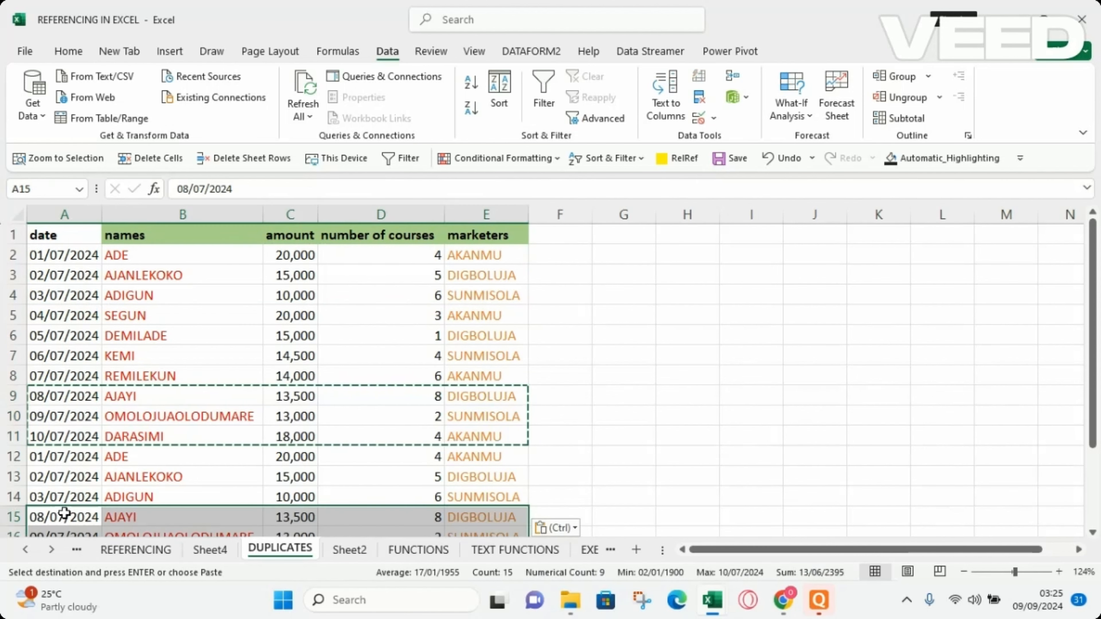
click(574, 439)
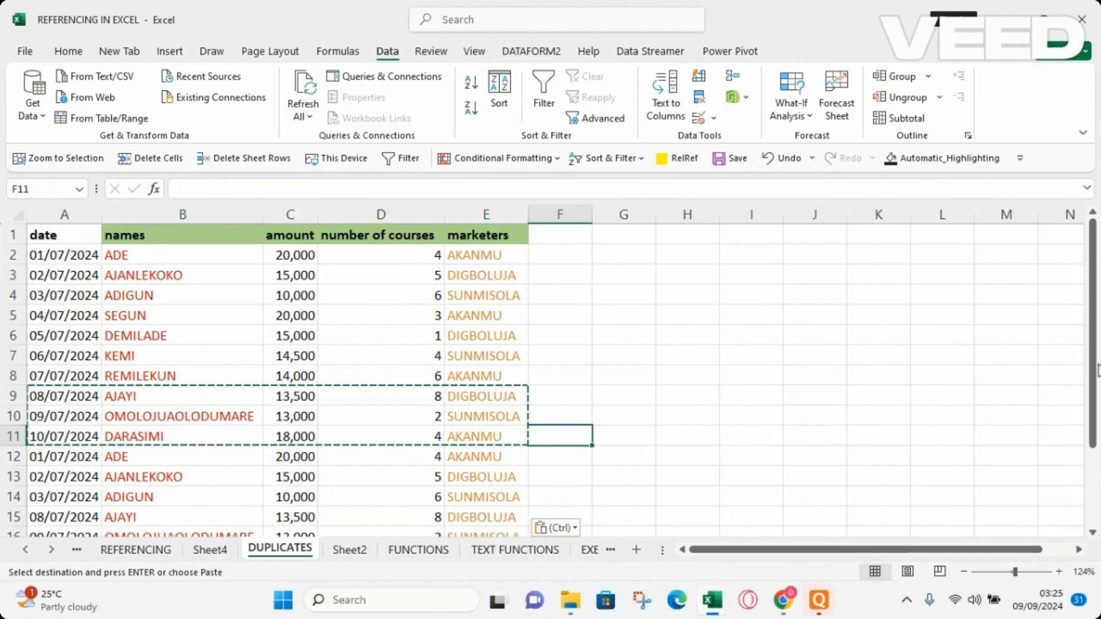
Add the header HELPER in F1 next to the marketers column.
drag(1096, 358, 1095, 268)
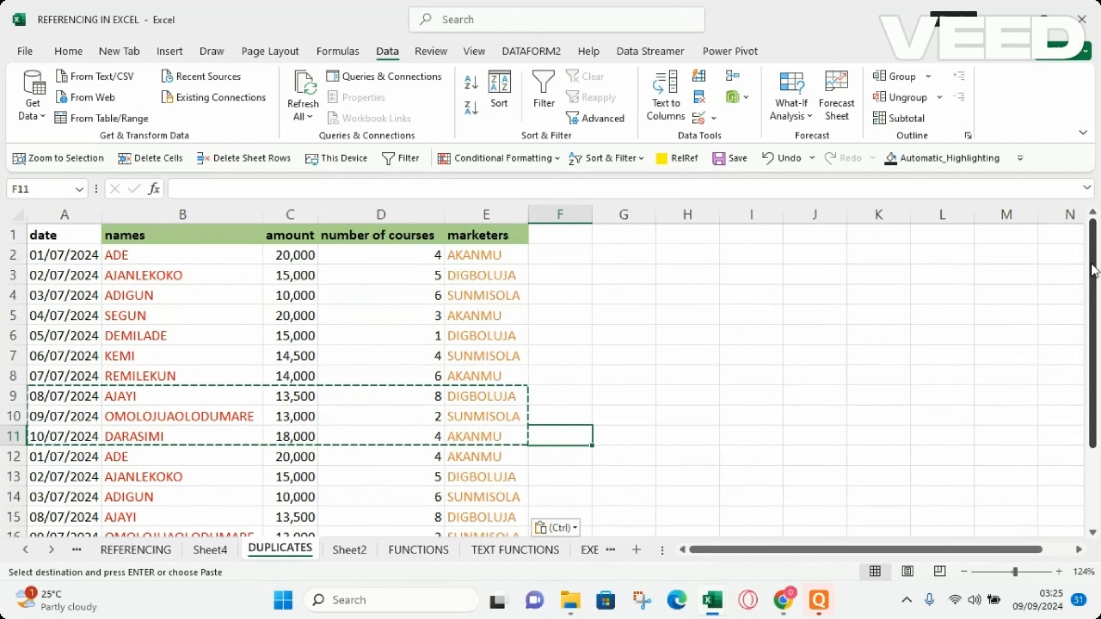
click(542, 236)
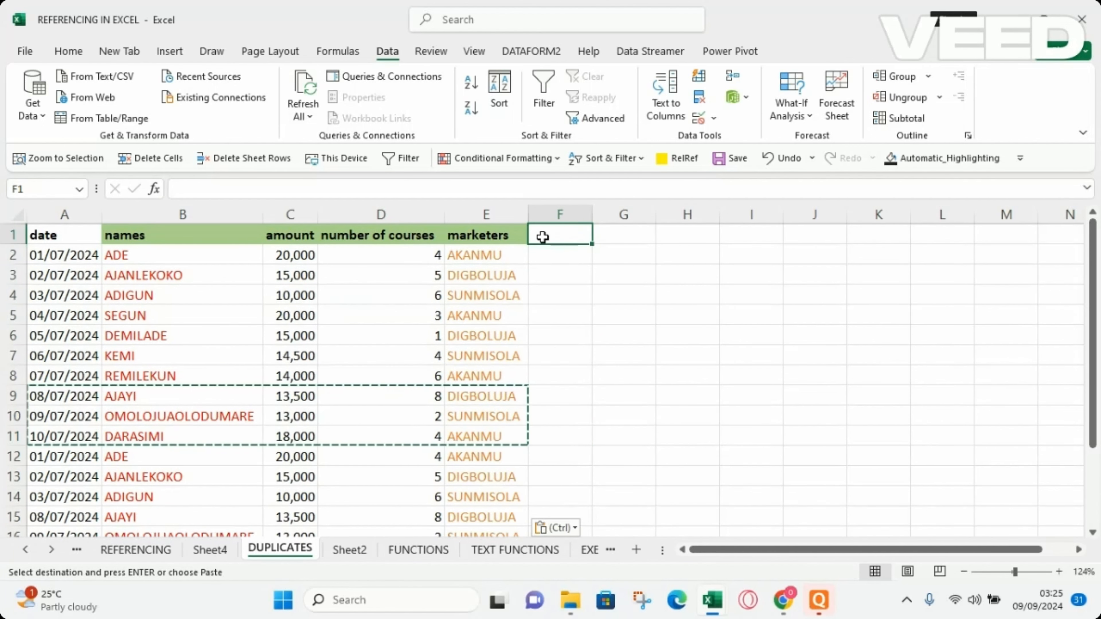
text(HELPER)
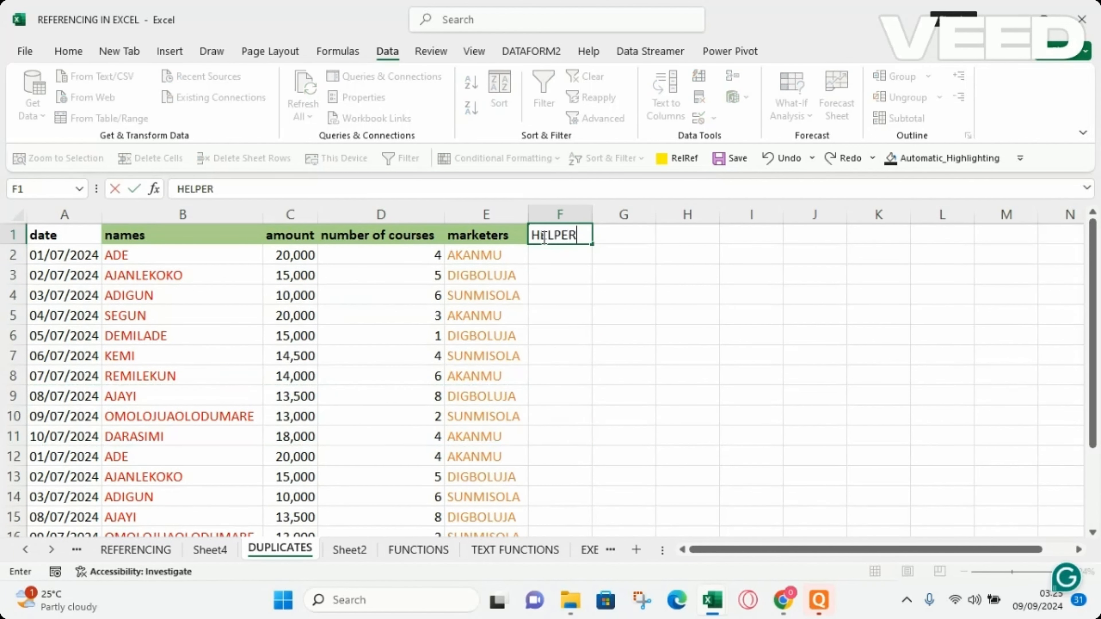
key(Return)
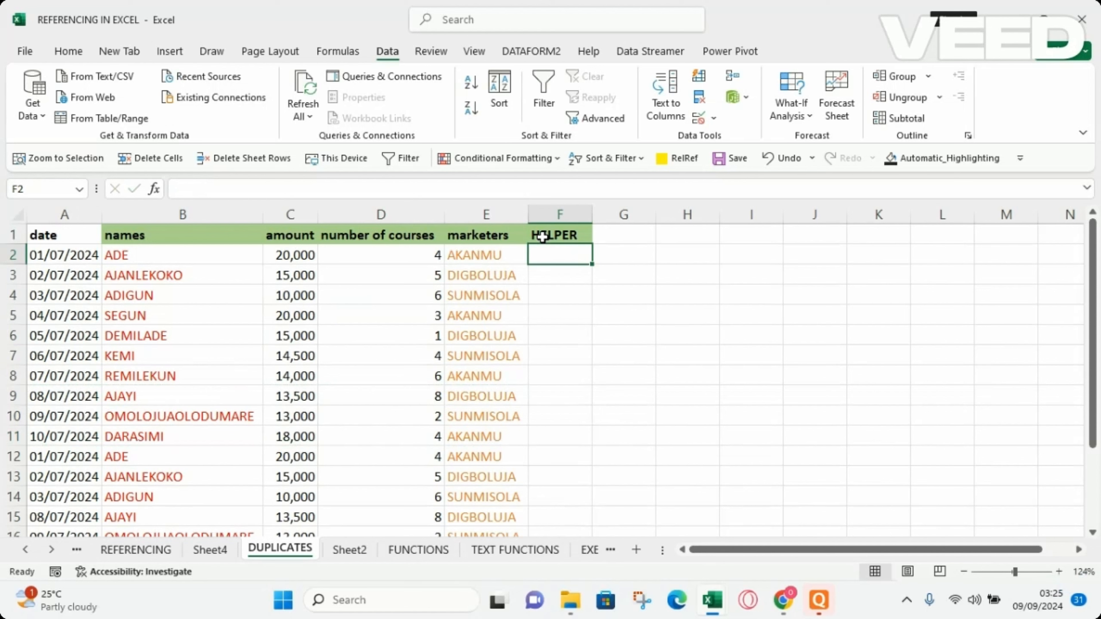
Enter =CONCAT(A2:E2) in F2 to join the first row's values.
text(=)
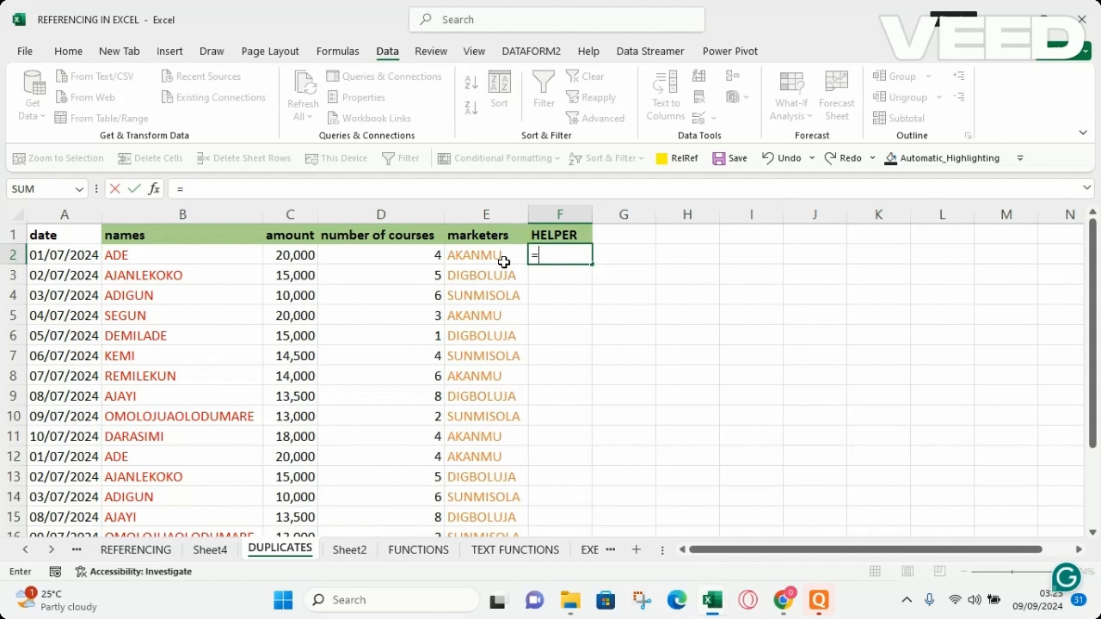
text(CONCAT()
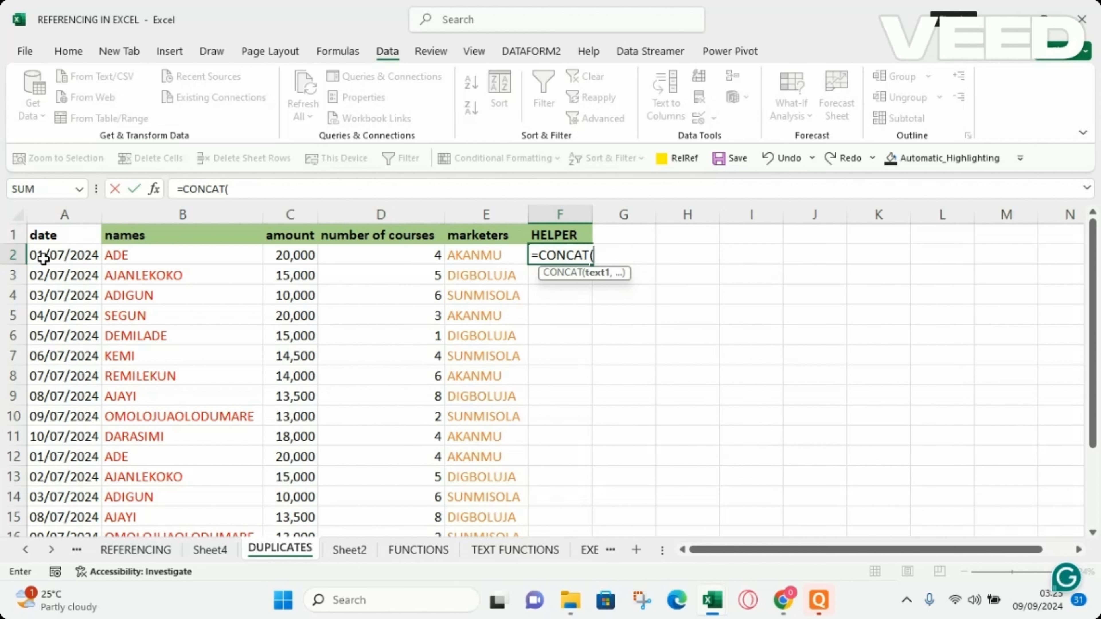
drag(43, 258, 493, 251)
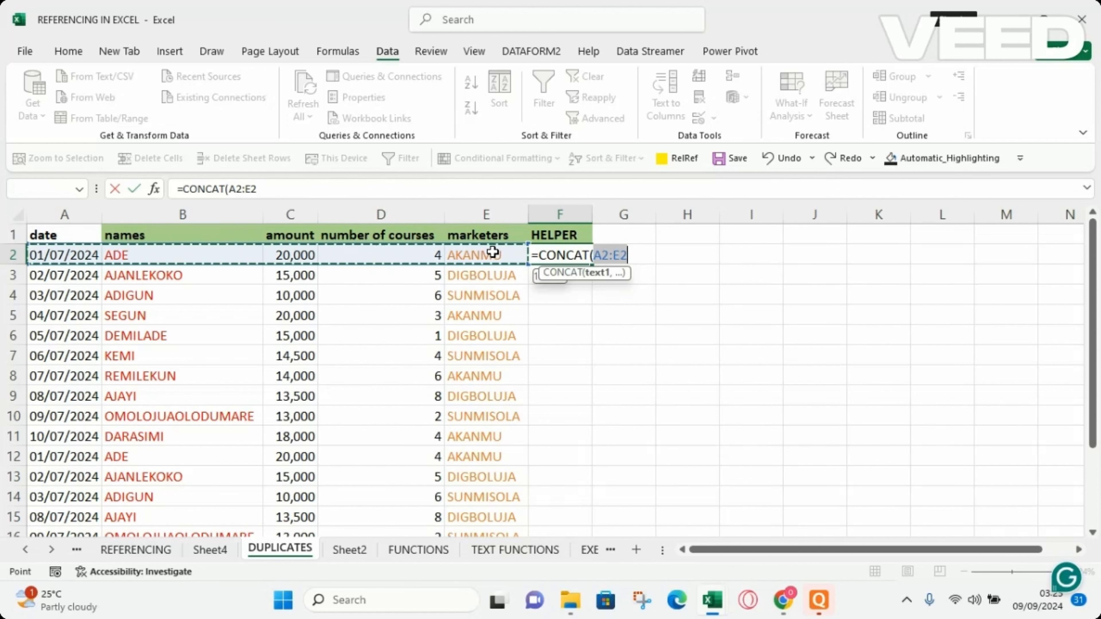
key(Return)
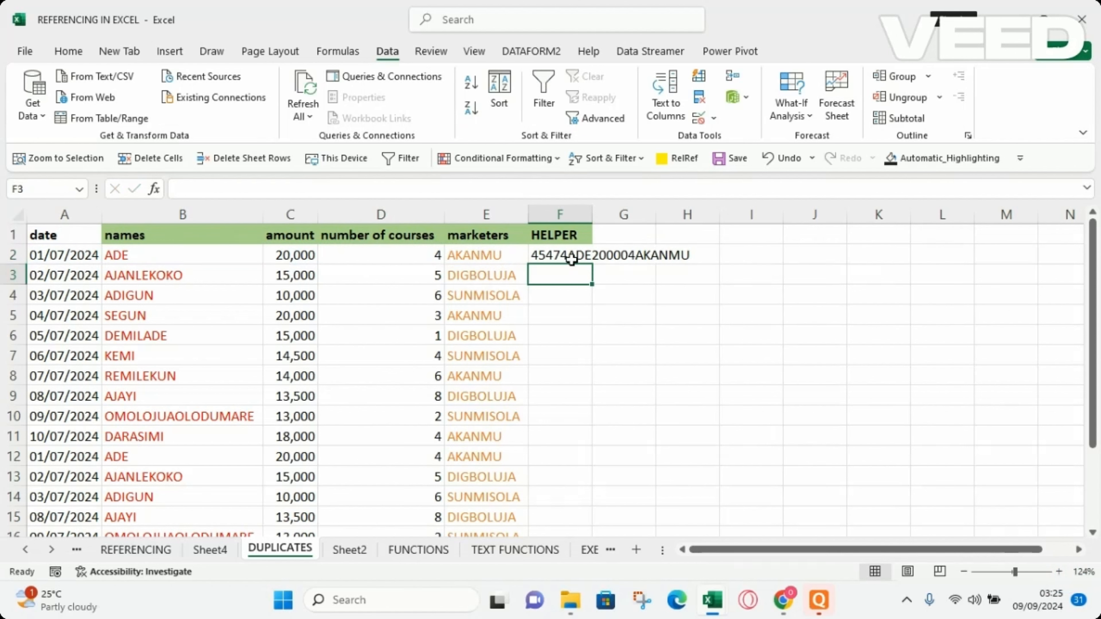
Fill the CONCAT helper formula from F2 down through the rest of the table rows.
click(572, 259)
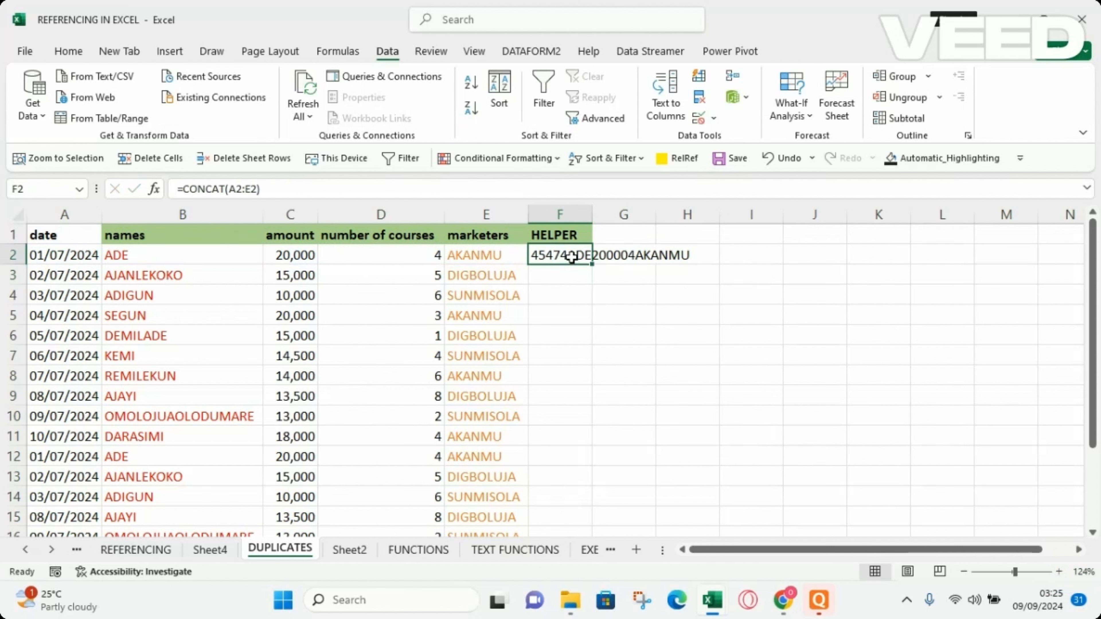
double_click(592, 266)
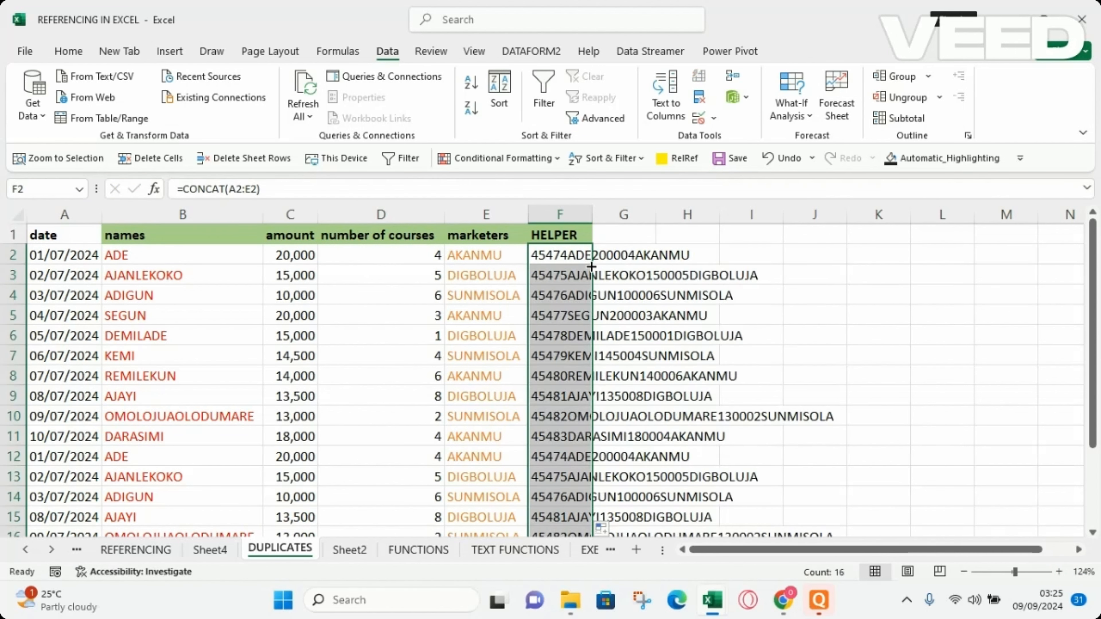
Add the header IDENTIFIER in G1 next to the HELPER column.
click(628, 238)
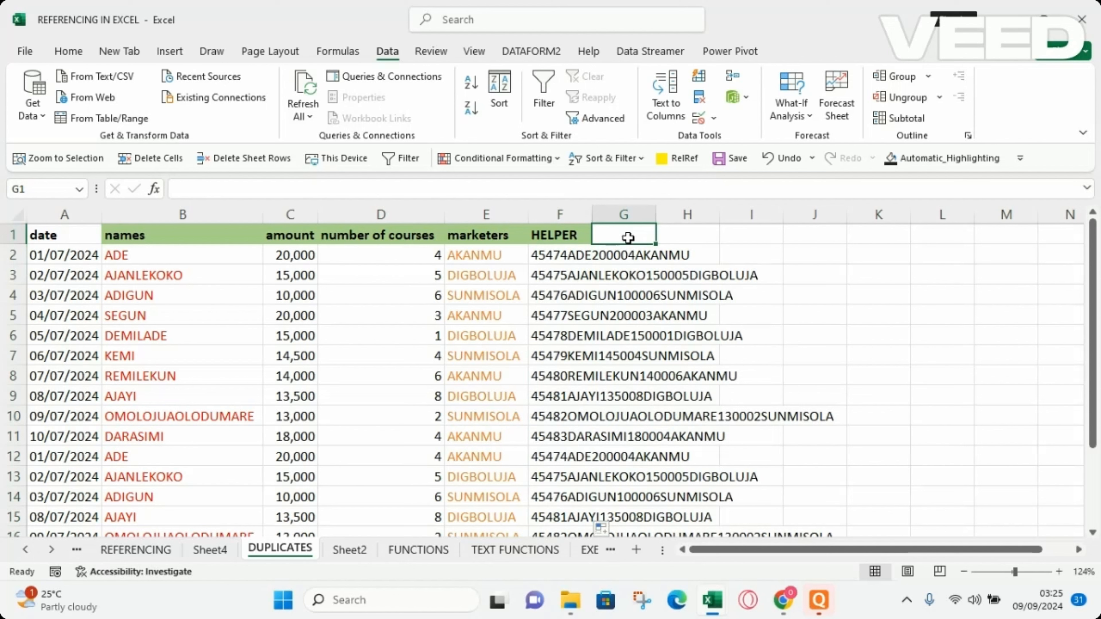
text(IDENTIF)
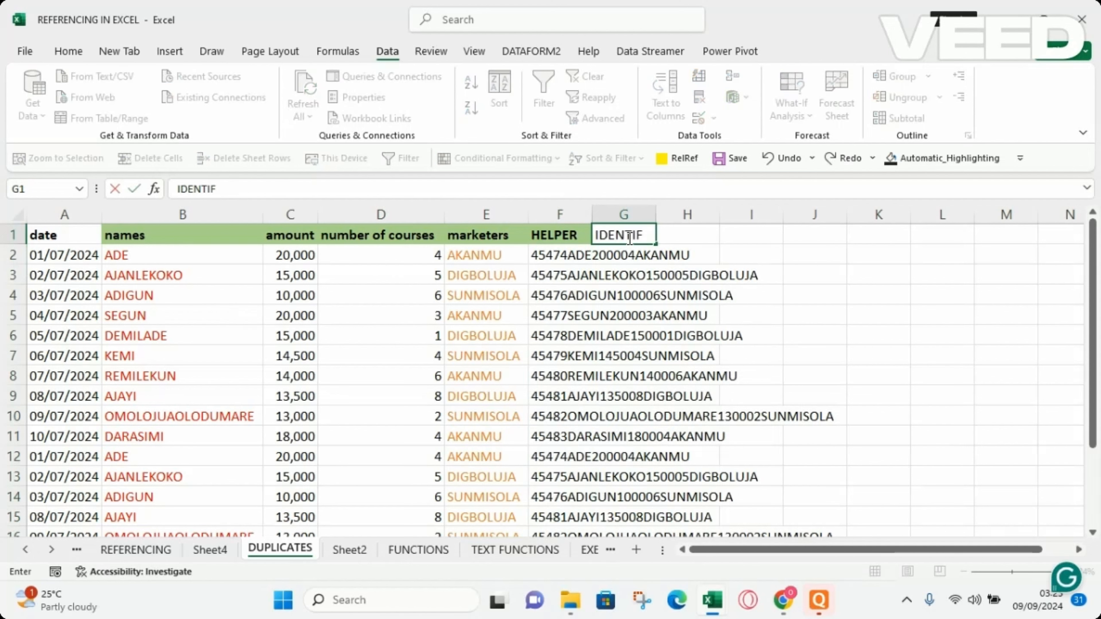
text(IER)
key(Return)
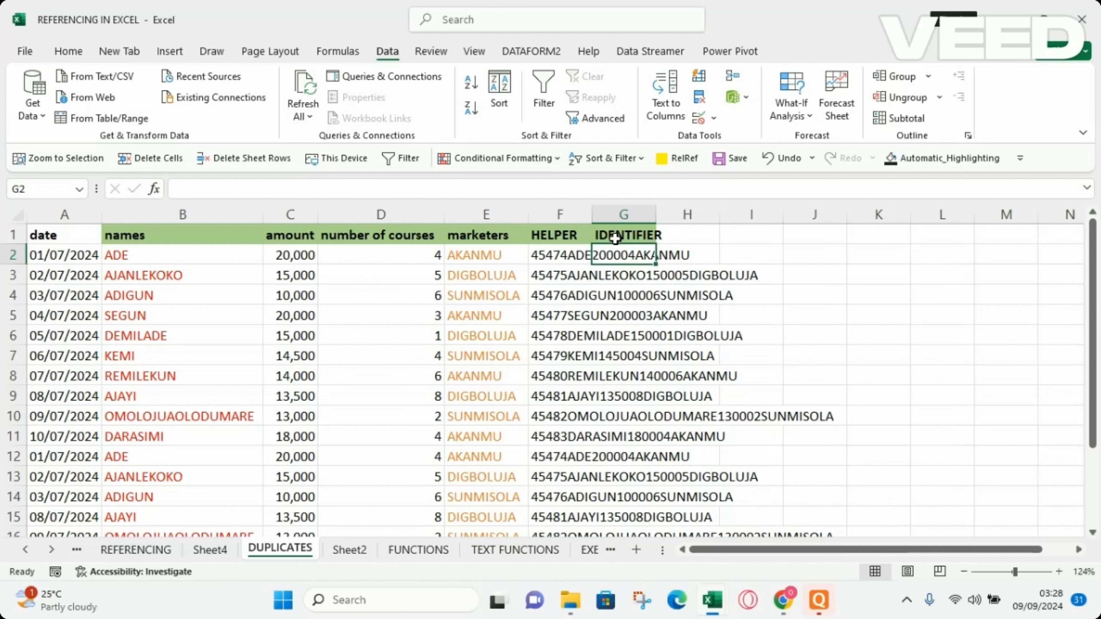
Enter =COUNTIF(F2:F17,F2) in G2 to count how often the first row's helper value occurs.
text(=COUNTI)
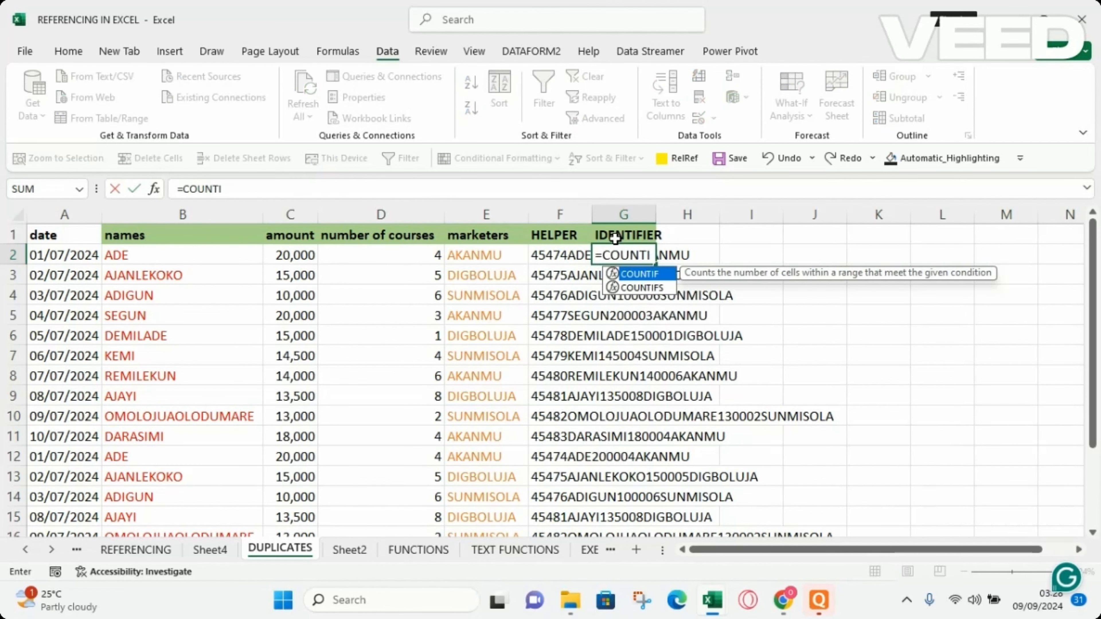
text(F()
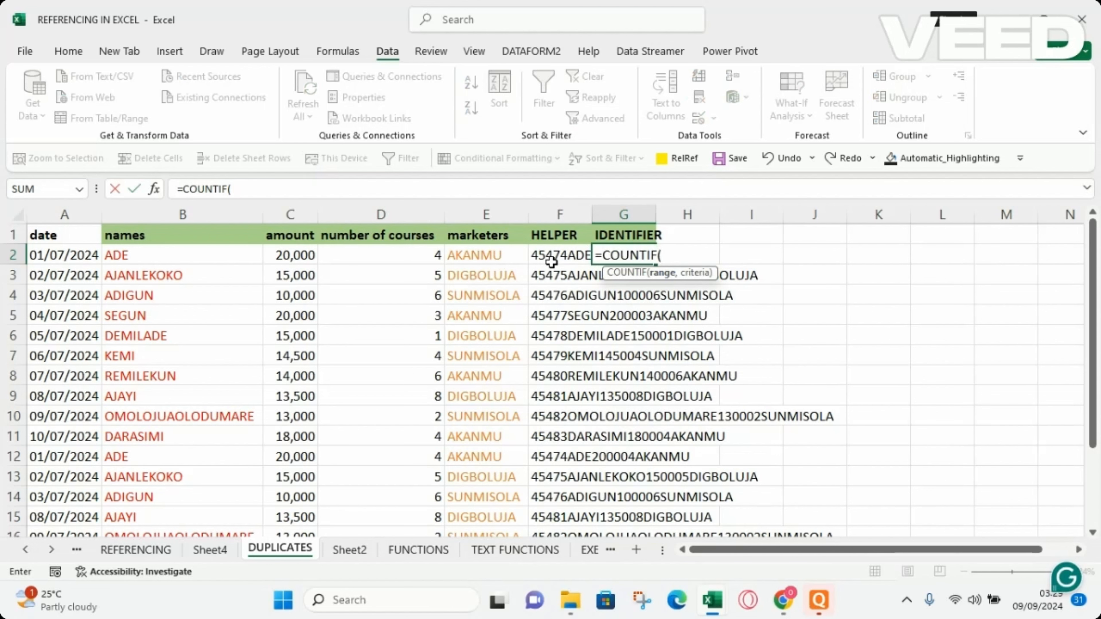
click(562, 255)
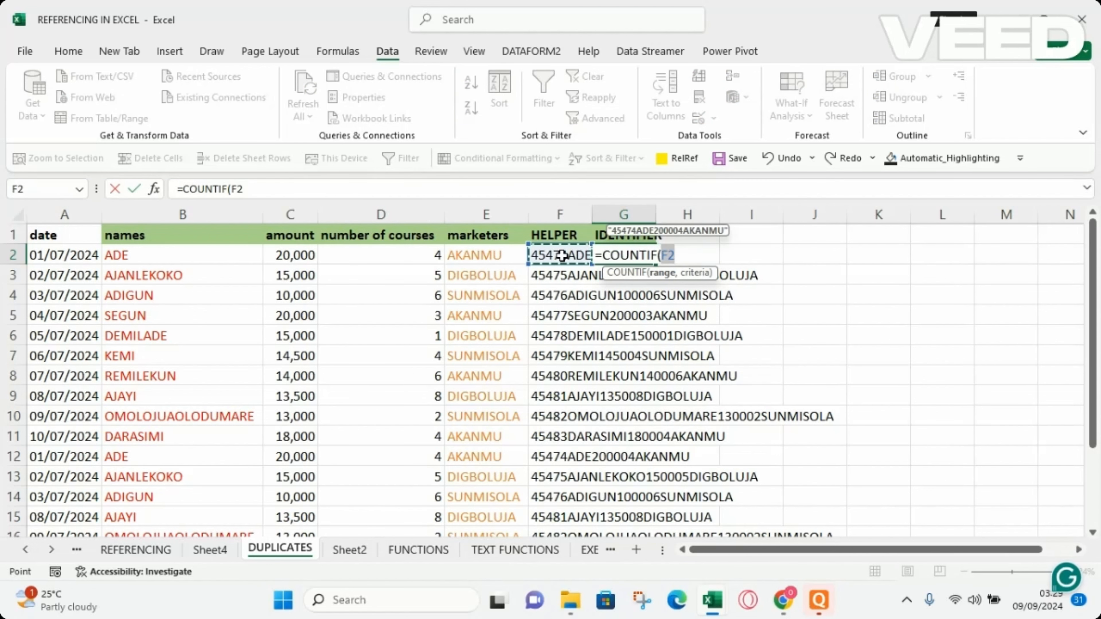
key(ctrl+shift+Down)
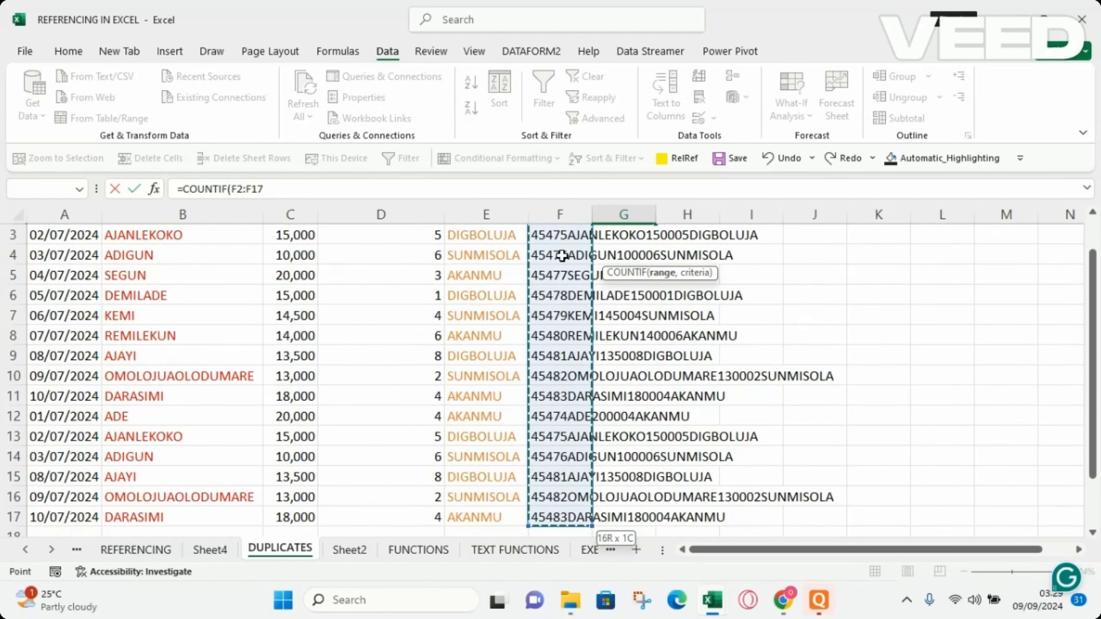
text(,)
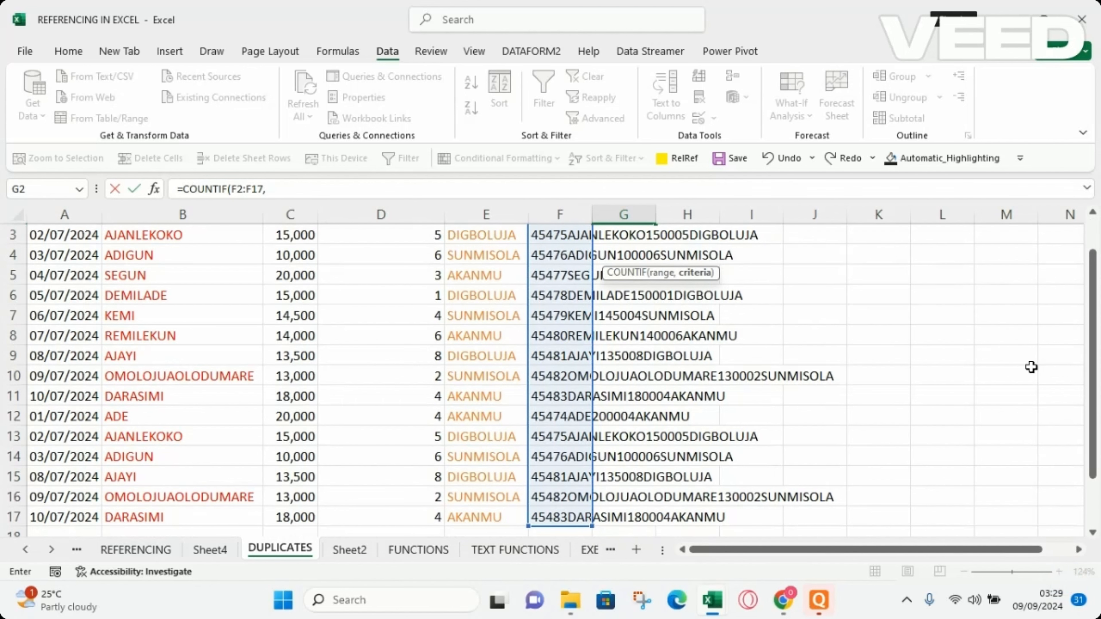
drag(1094, 422, 1100, 322)
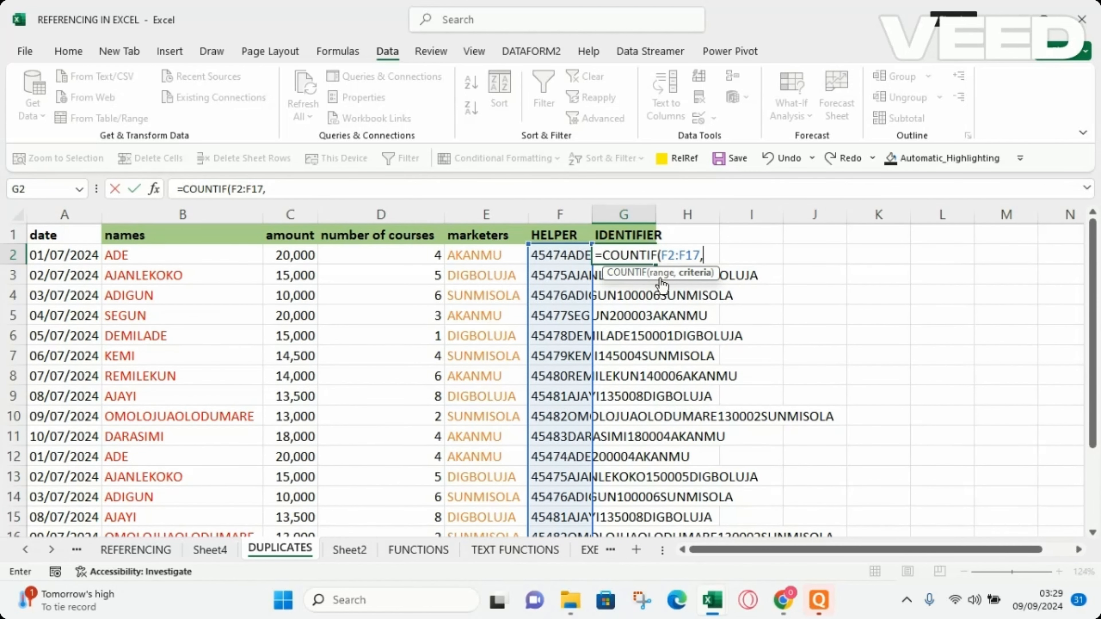
click(549, 256)
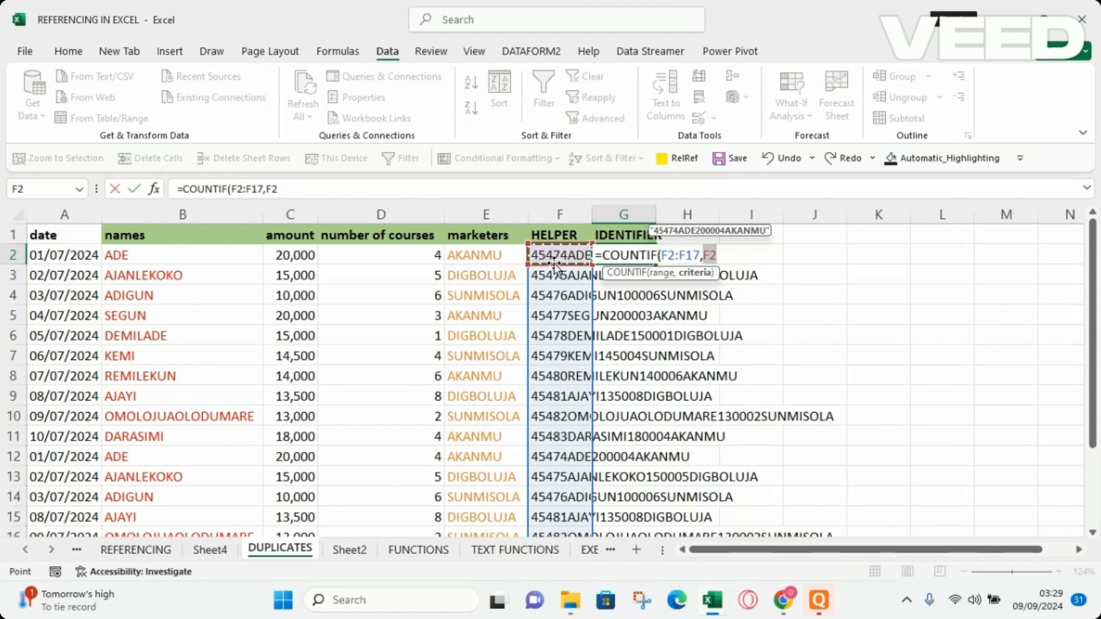
key(Return)
Fill the COUNTIF formula from G2 down through the rest of the table rows.
click(636, 253)
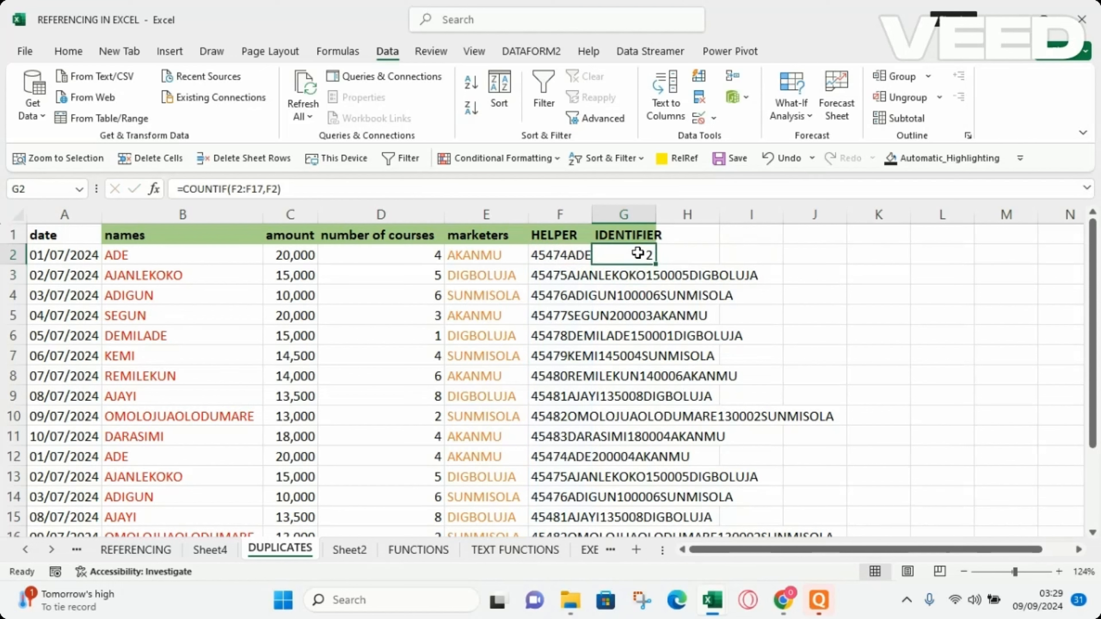
double_click(657, 262)
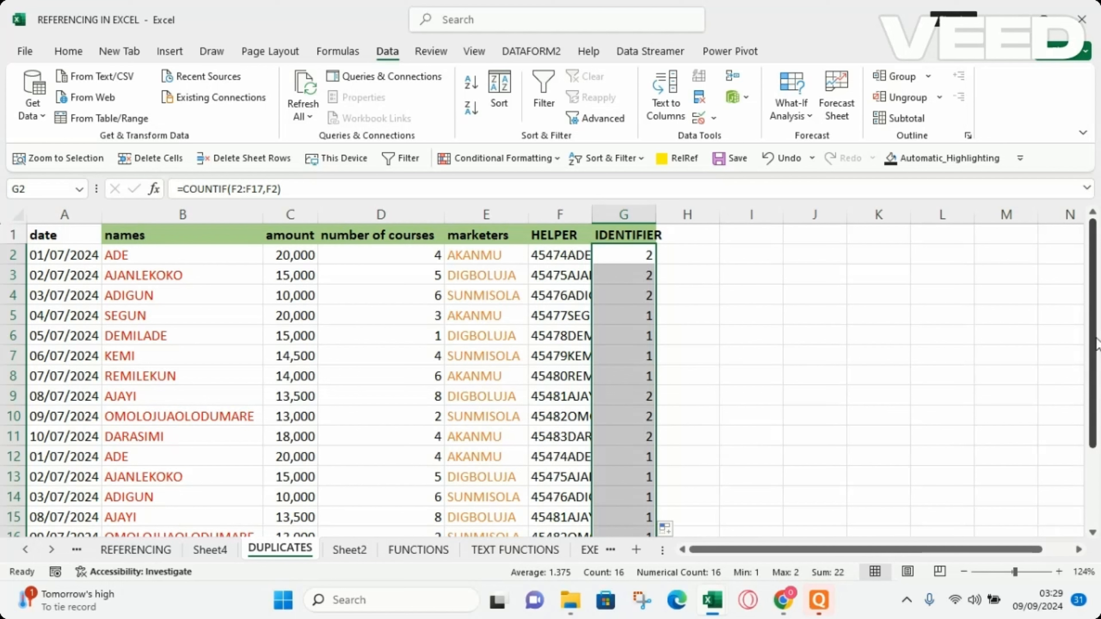
right_click(1097, 379)
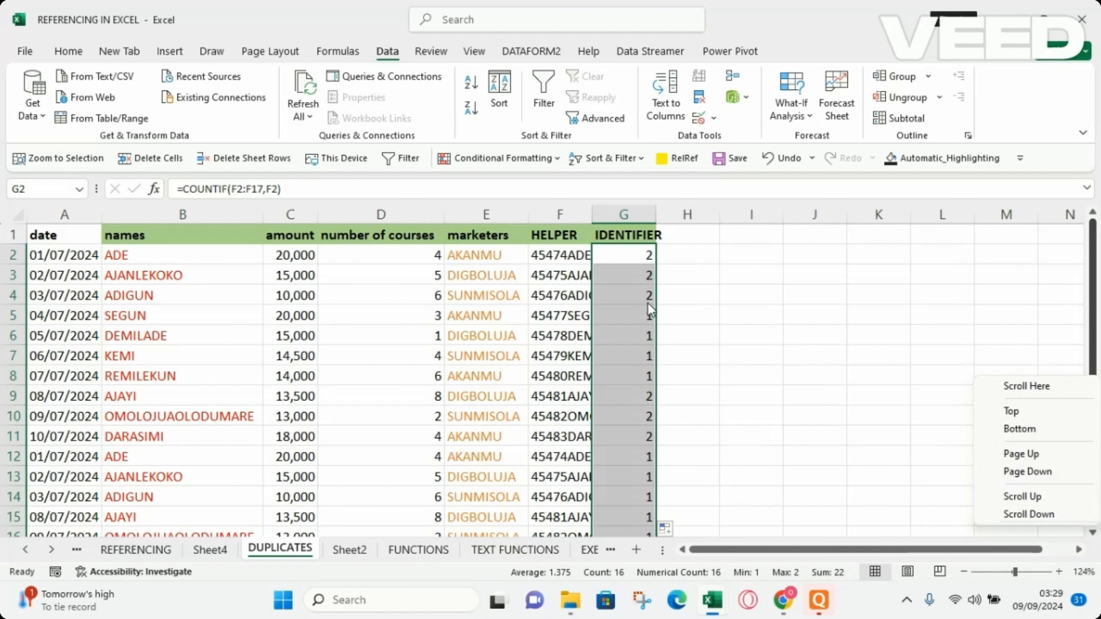
click(923, 344)
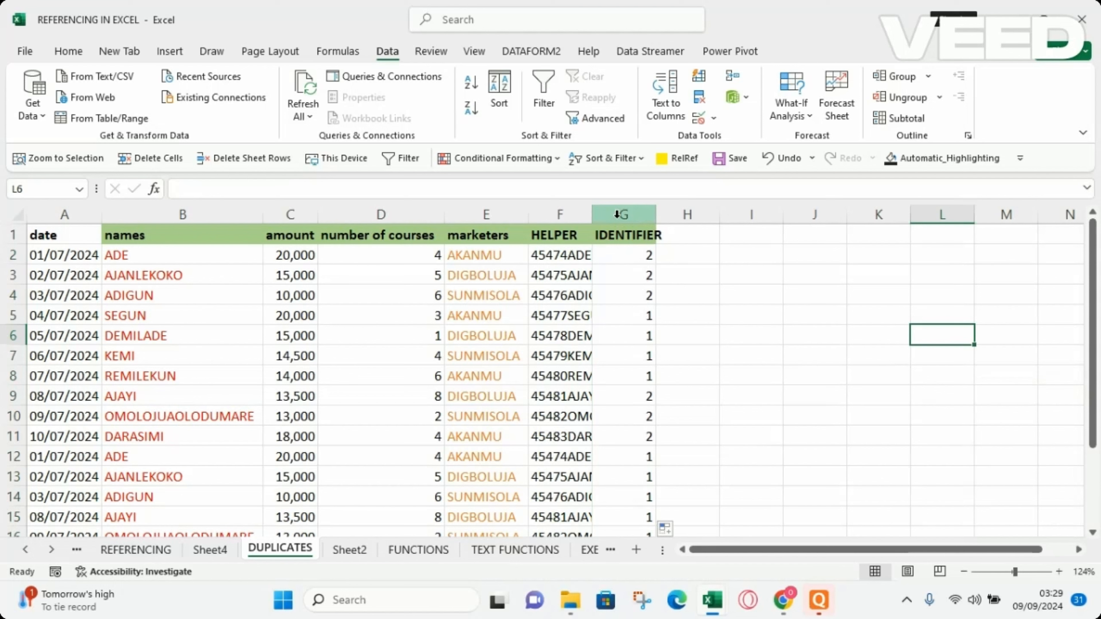
Turn on filters for the table and filter the IDENTIFIER column to show only rows with count 1.
click(289, 310)
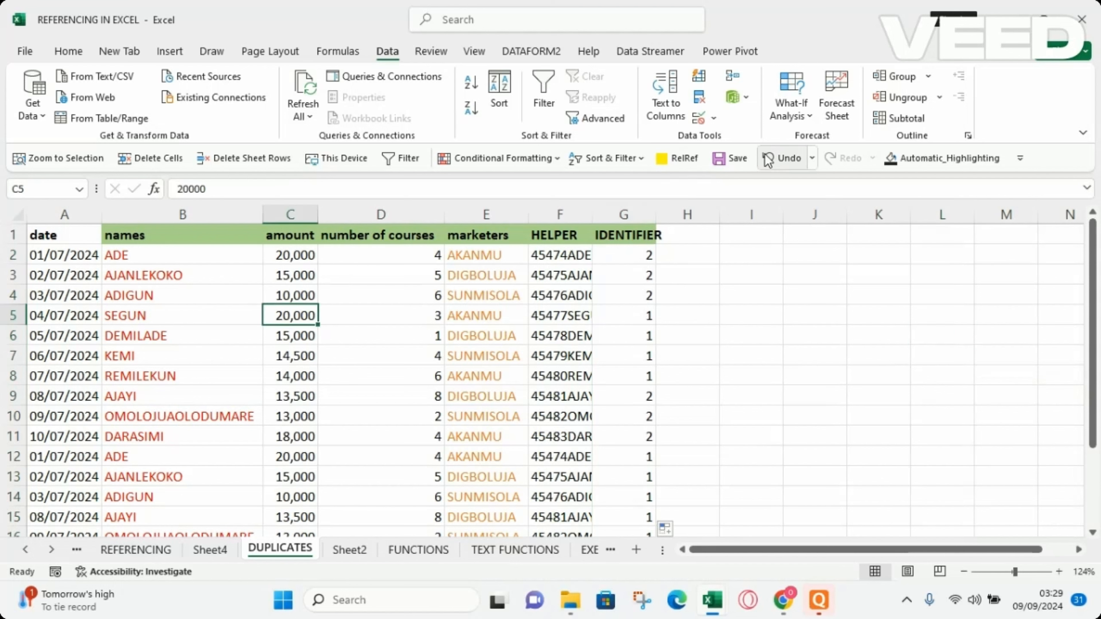
click(551, 99)
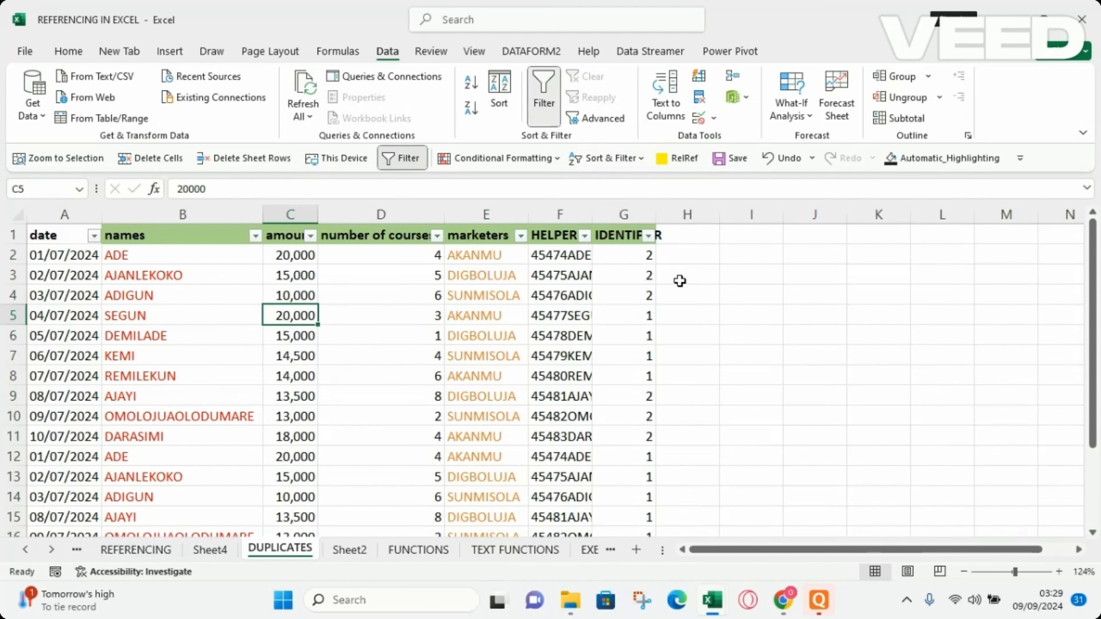
click(649, 236)
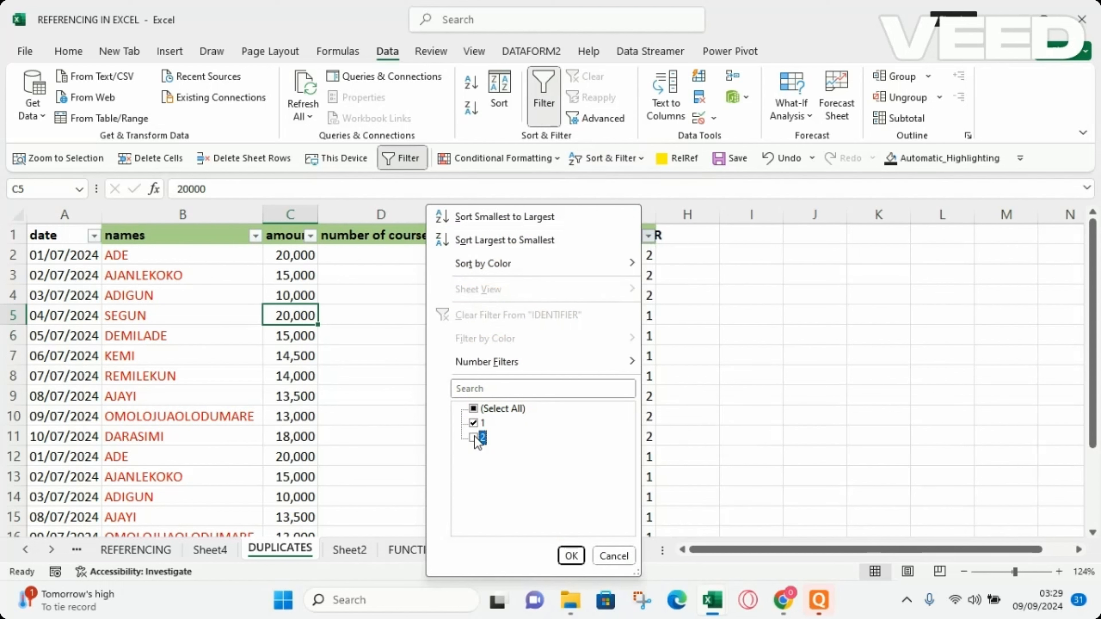
click(578, 558)
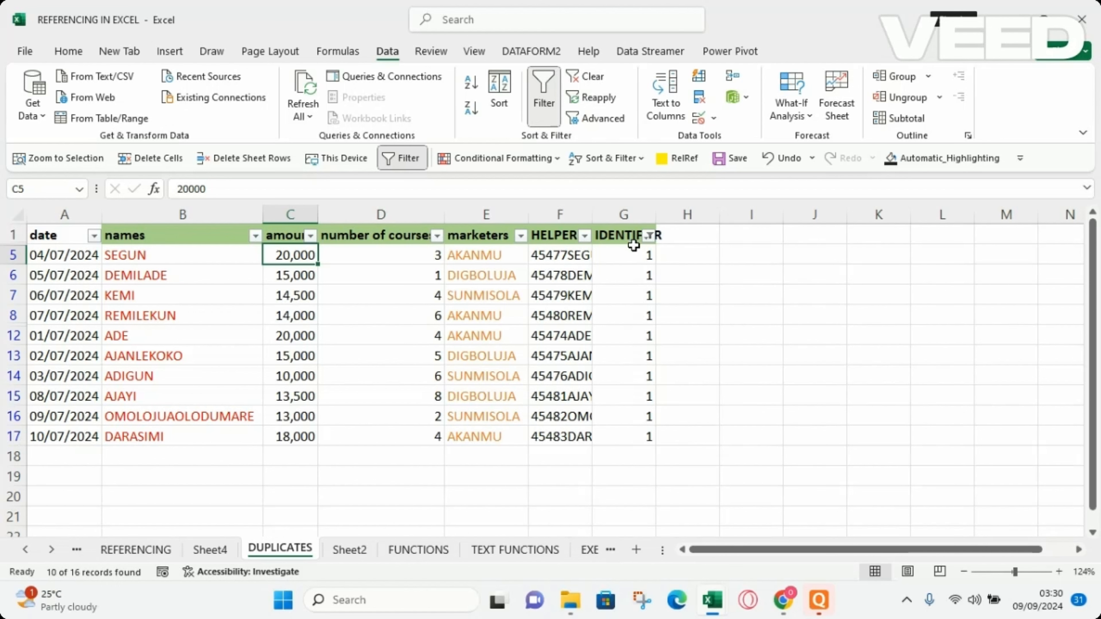
Change the IDENTIFIER filter to show only rows with count 2, the duplicated entries.
click(649, 236)
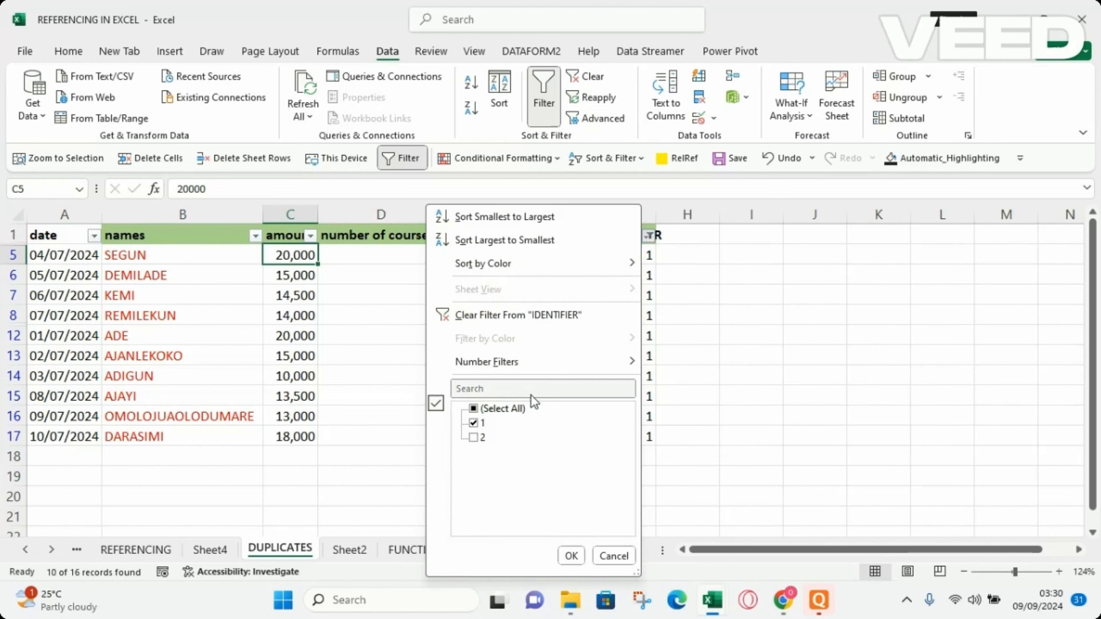
click(474, 439)
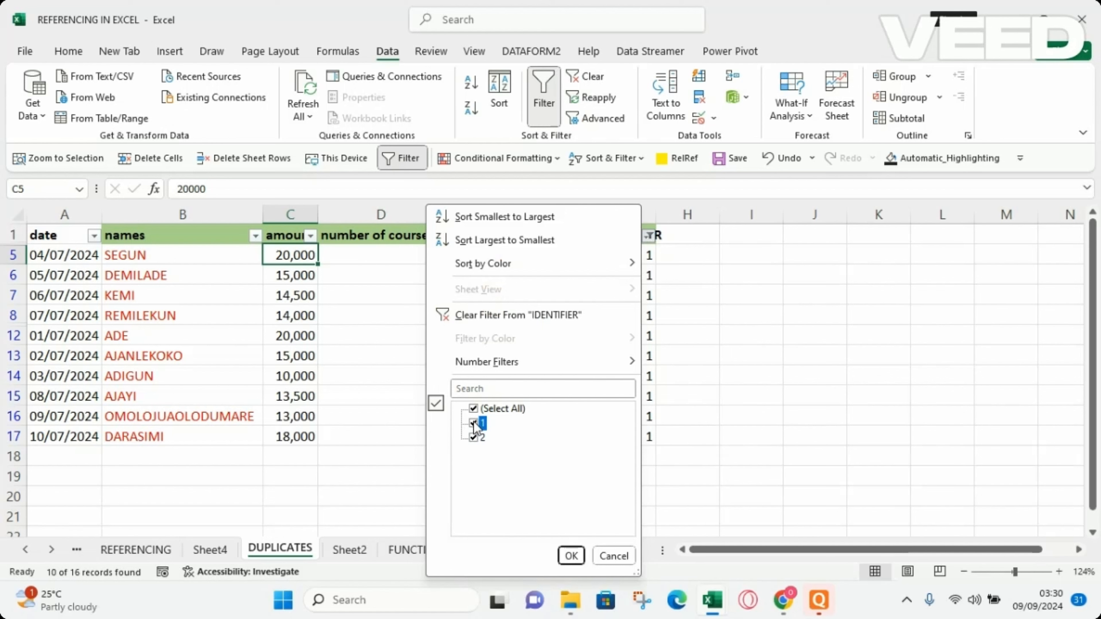
click(572, 556)
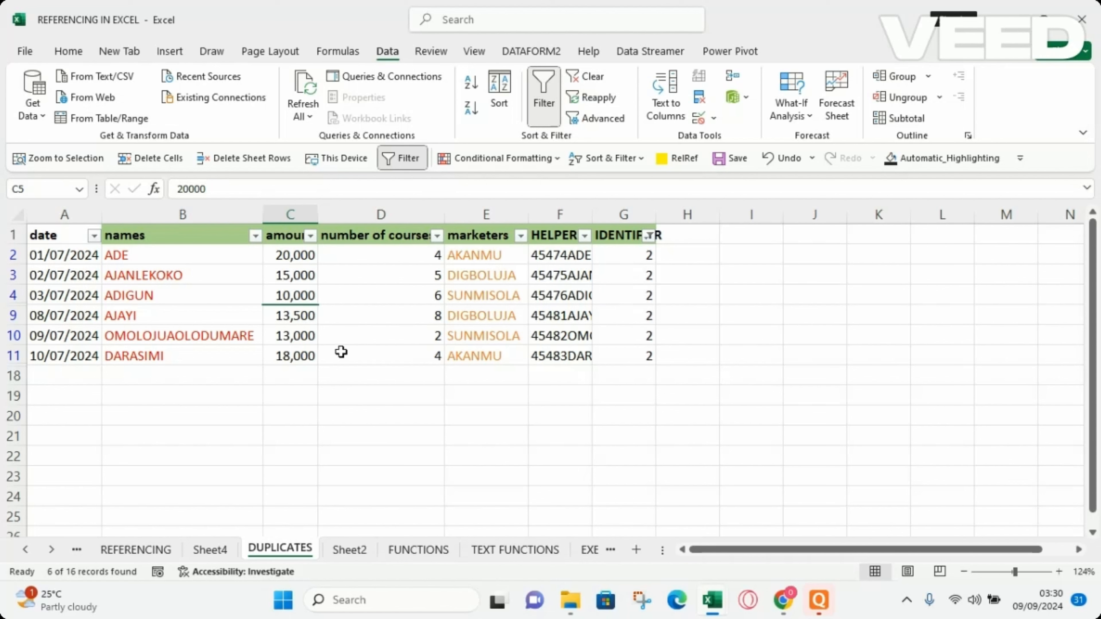
Clear the IDENTIFIER filter by selecting all values so every row shows again.
click(647, 234)
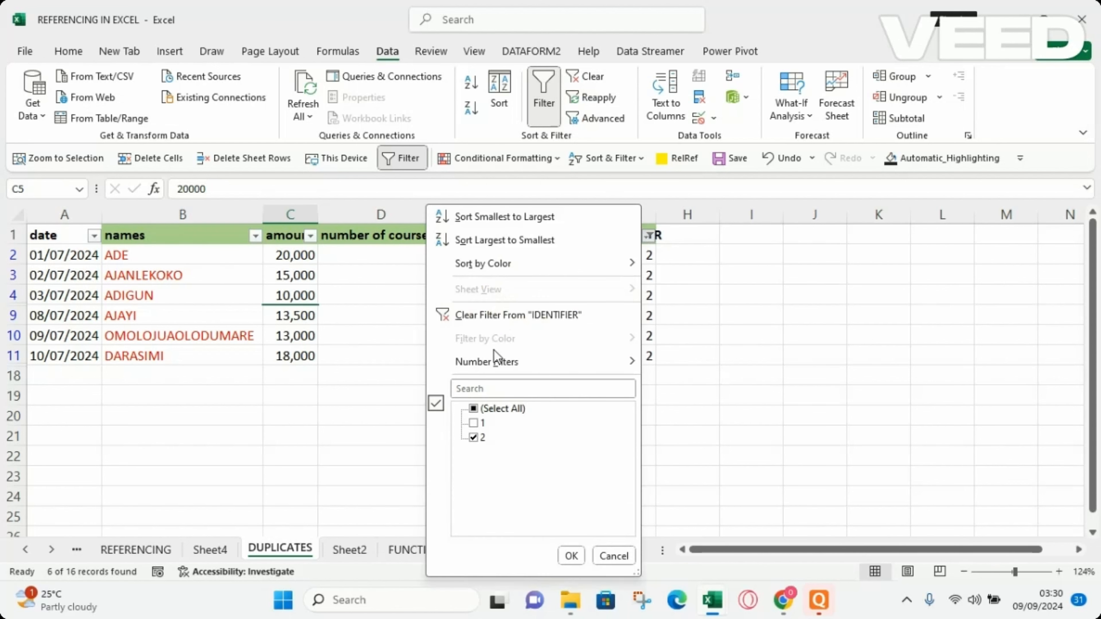
click(474, 409)
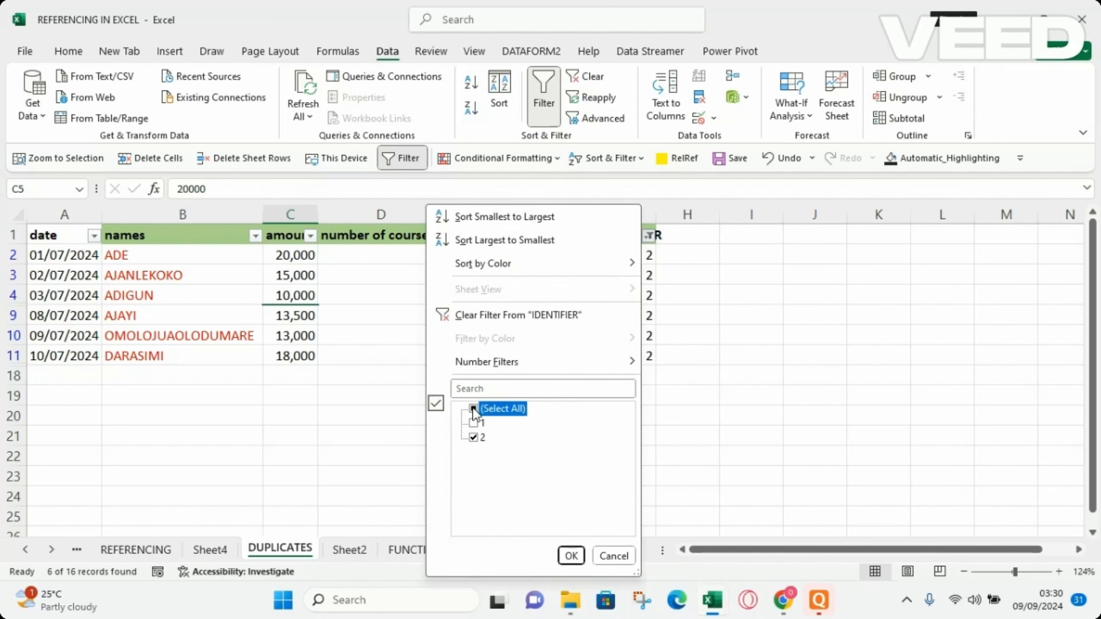
click(571, 556)
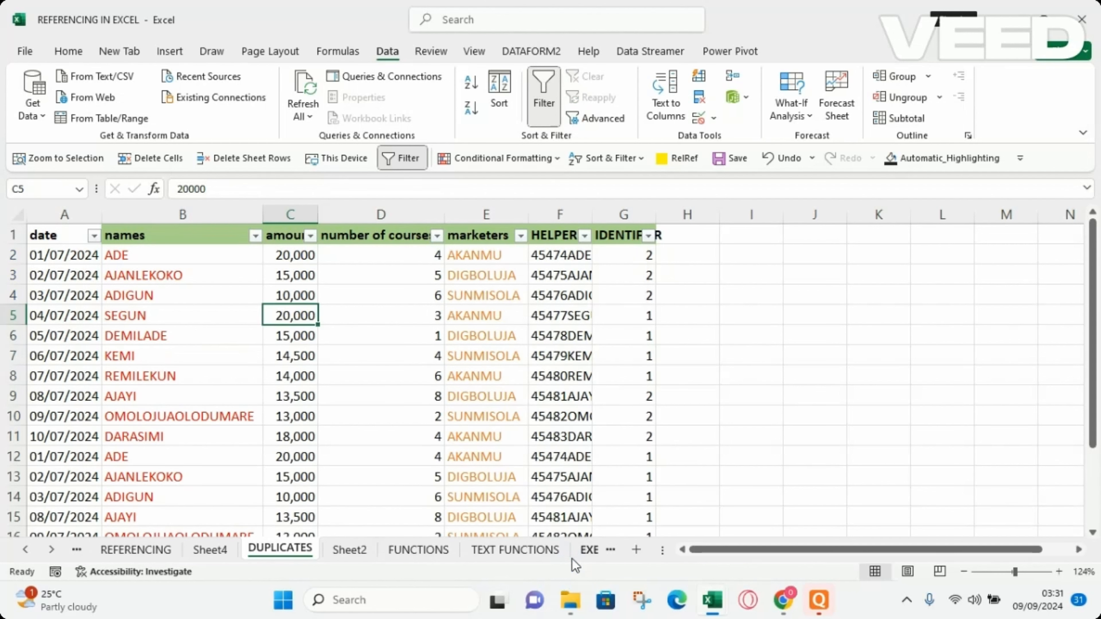
Select the HELPER column F.
click(560, 215)
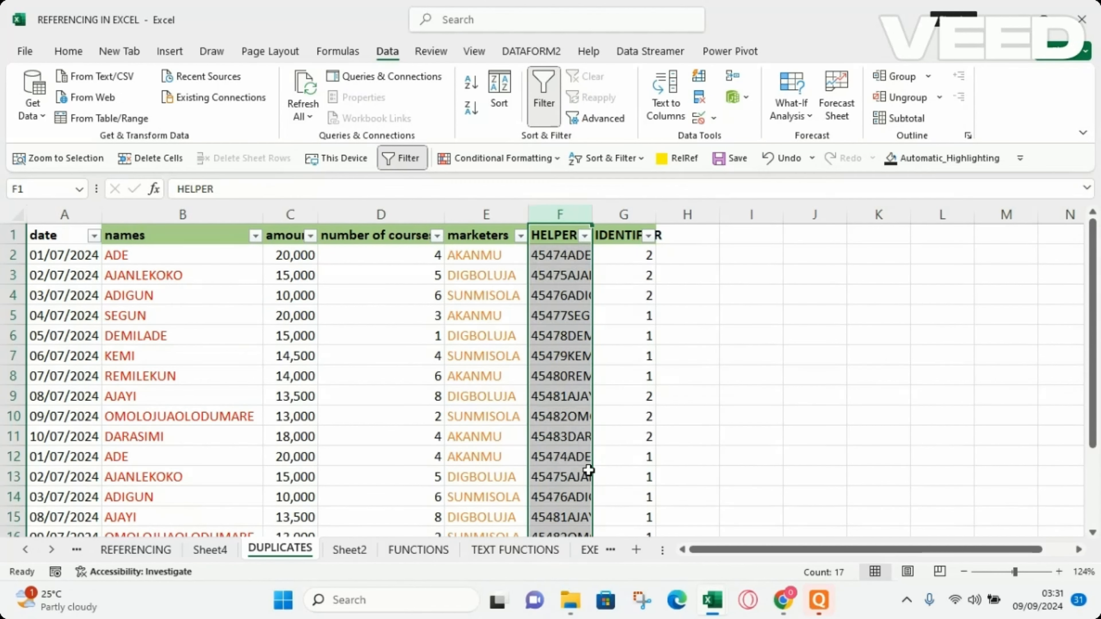